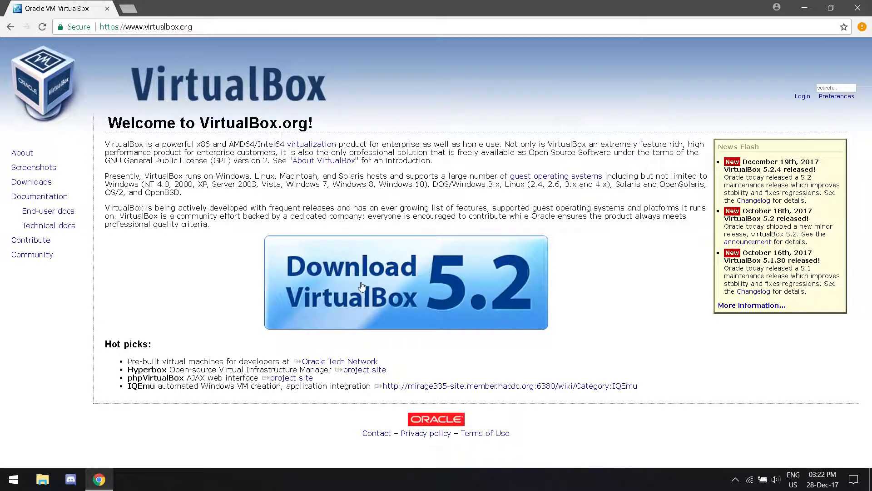
Download the VirtualBox 5.2.4 platform package for Windows hosts from the VirtualBox downloads page
{"action": "left_click", "coordinate": [362, 286]}
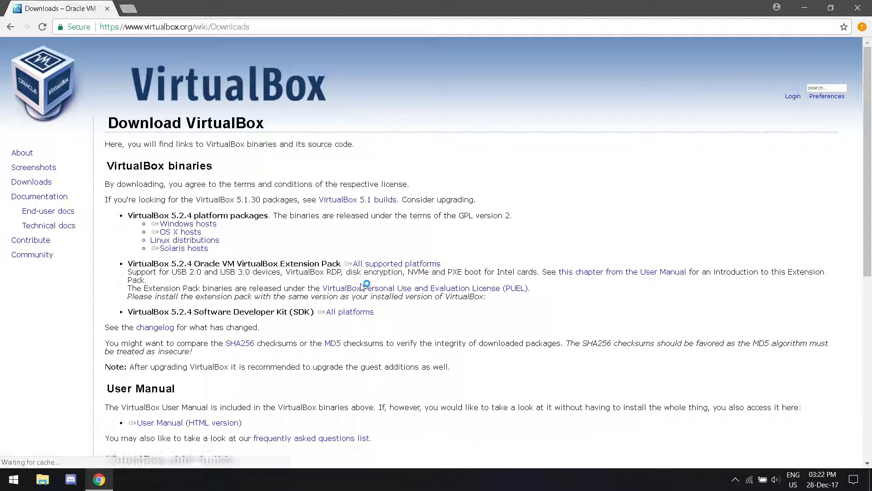
{"action": "left_click", "coordinate": [202, 228]}
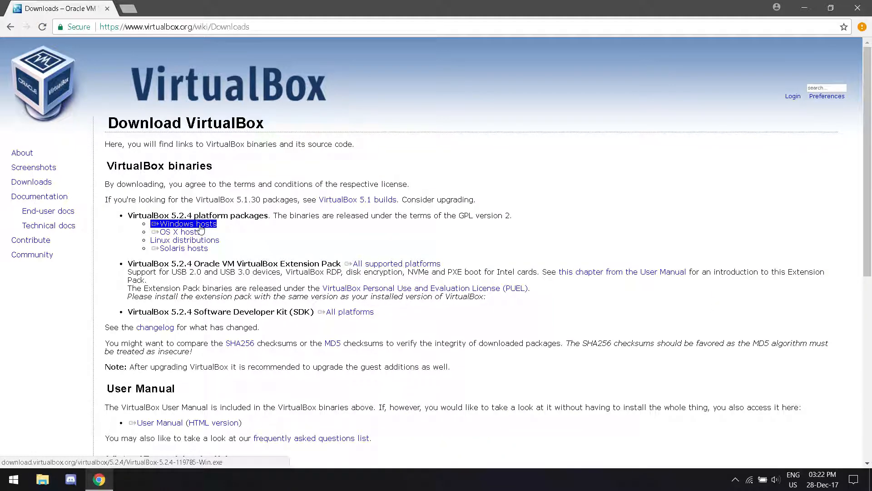
{"action": "left_click", "coordinate": [181, 241]}
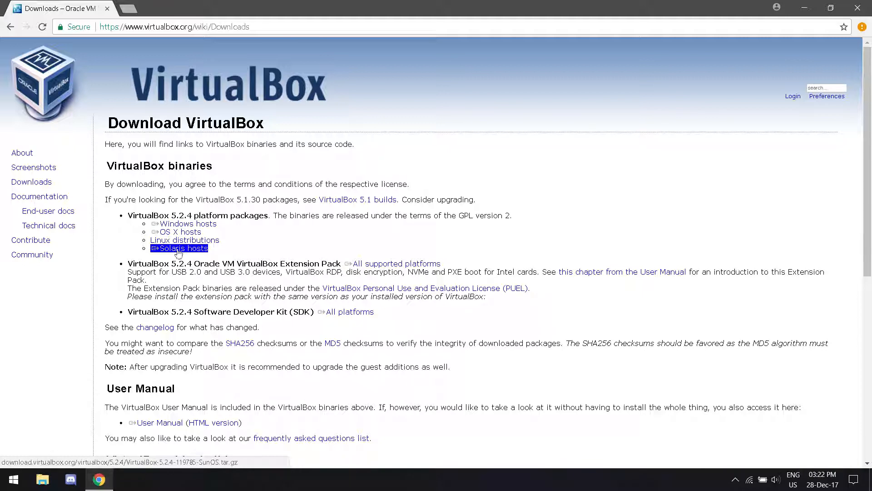
{"action": "left_click", "coordinate": [183, 225]}
{"action": "left_click", "coordinate": [183, 225]}
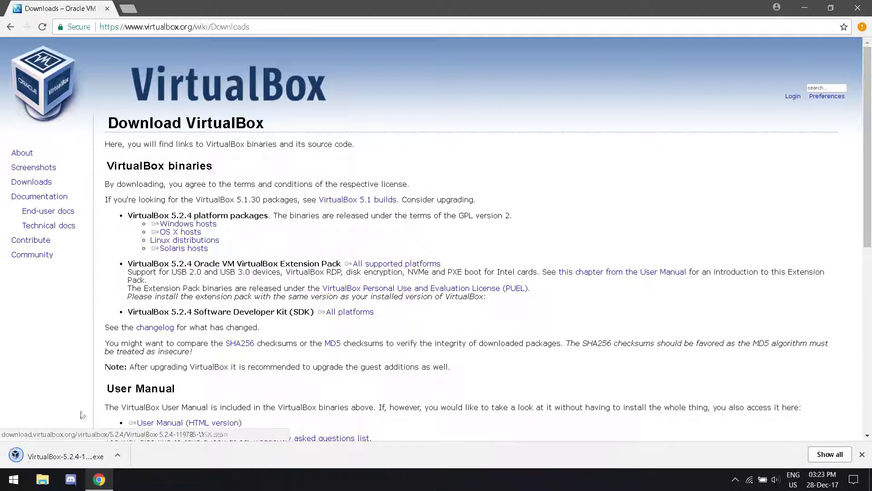
Run the downloaded VirtualBox 5.2.4 installer and install it with the default features and shortcuts, accepting the network interface reset
{"action": "left_click", "coordinate": [28, 456]}
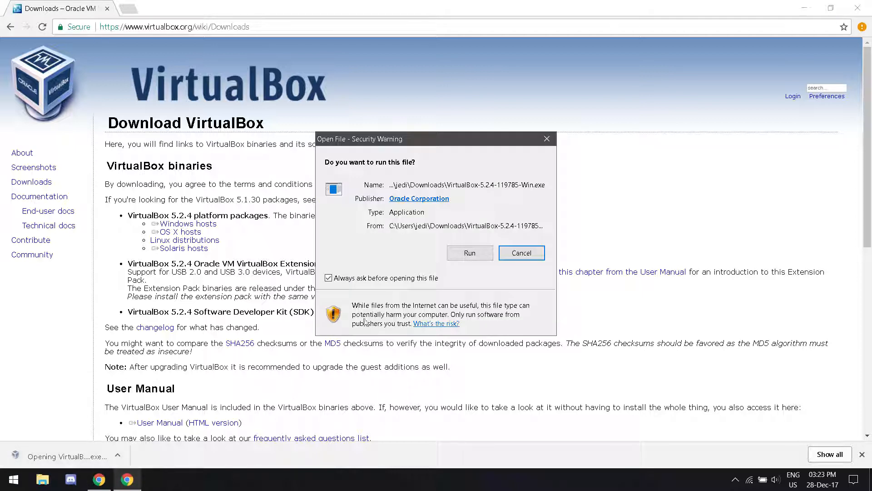
{"action": "left_click", "coordinate": [469, 253]}
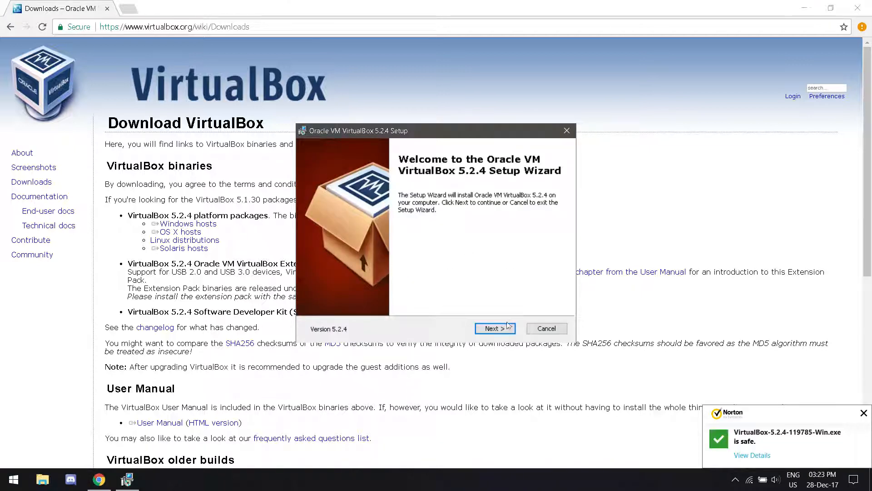
{"action": "left_click", "coordinate": [501, 331]}
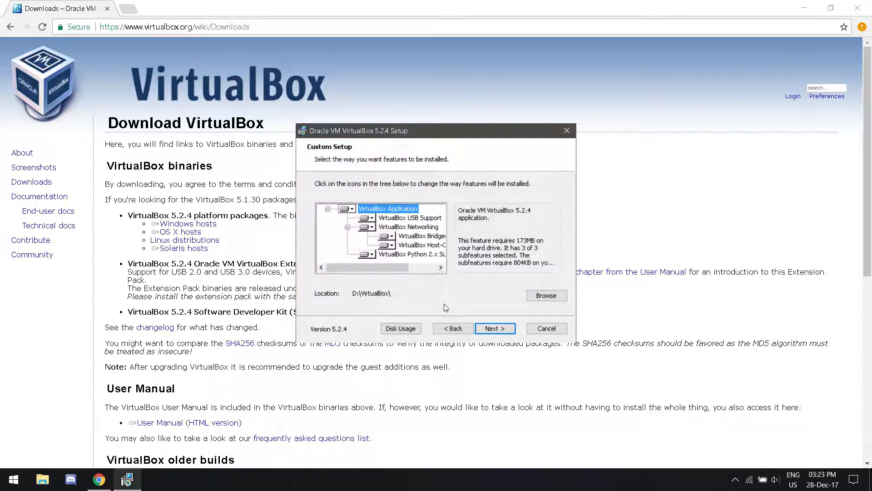
{"action": "left_click", "coordinate": [487, 329]}
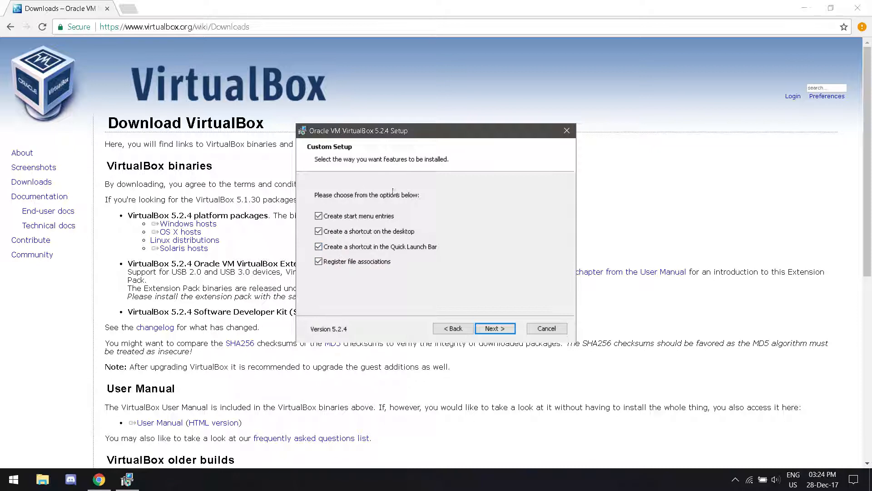
{"action": "left_click", "coordinate": [494, 331]}
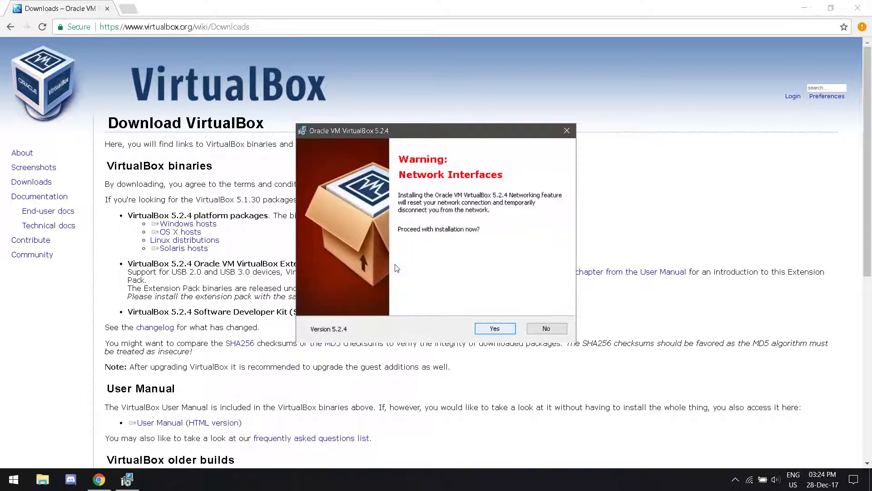
{"action": "key", "text": "Return"}
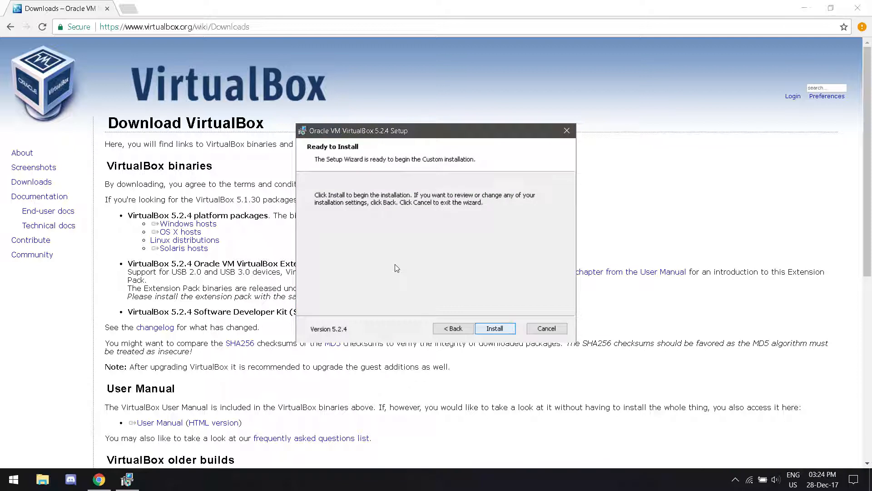
{"action": "key", "text": "Return"}
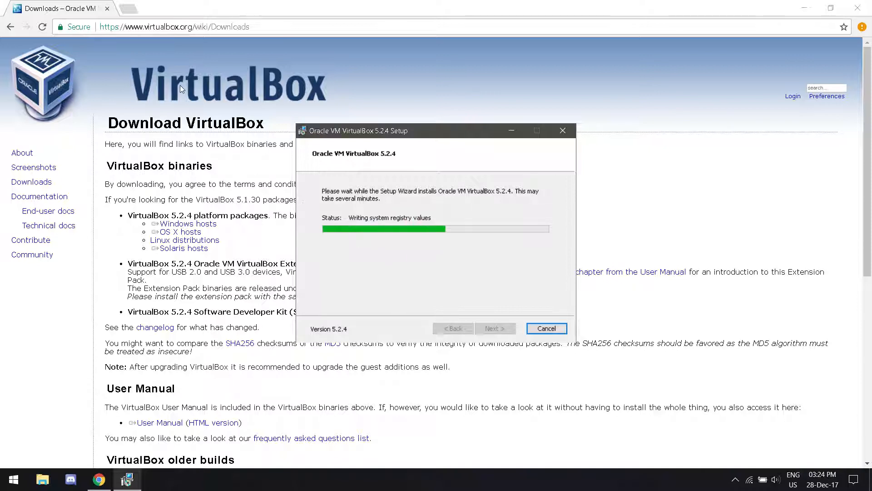
Search the web for "linux mint" in a new tab and open the Linux Mint download page
{"action": "left_click", "coordinate": [135, 10]}
{"action": "key", "text": "ctrl+t"}
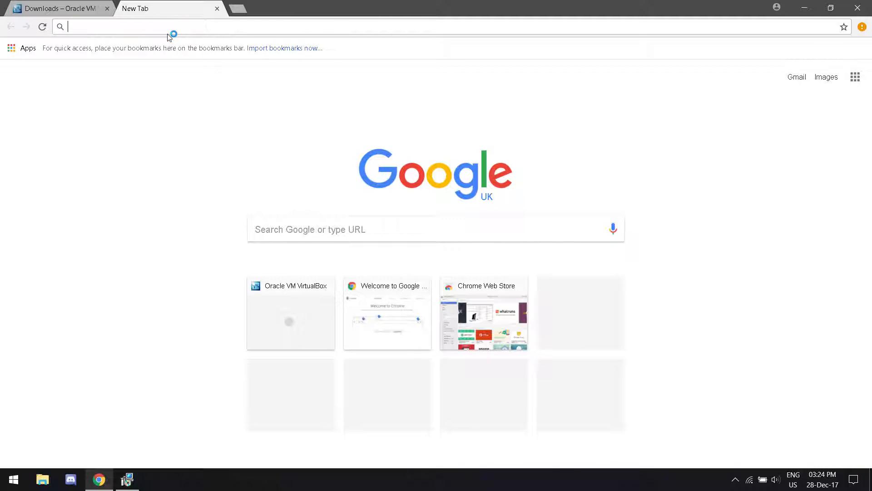
{"action": "type", "text": "linux mint"}
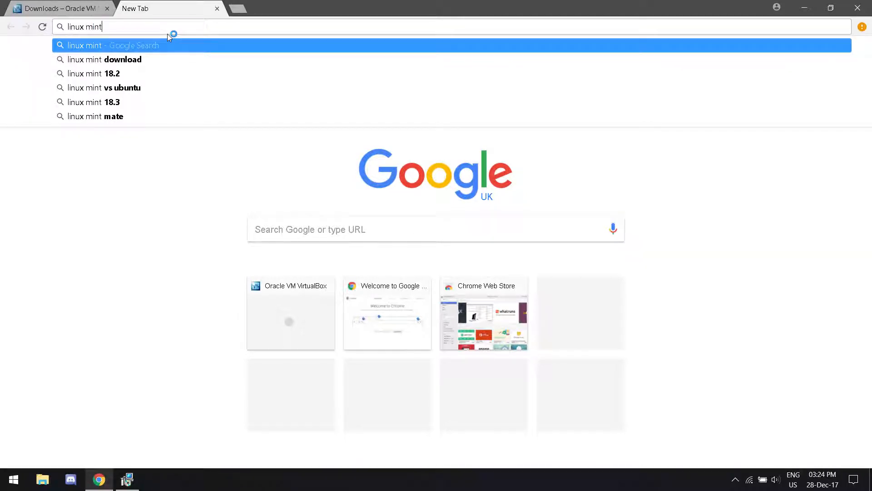
{"action": "key", "text": "Return"}
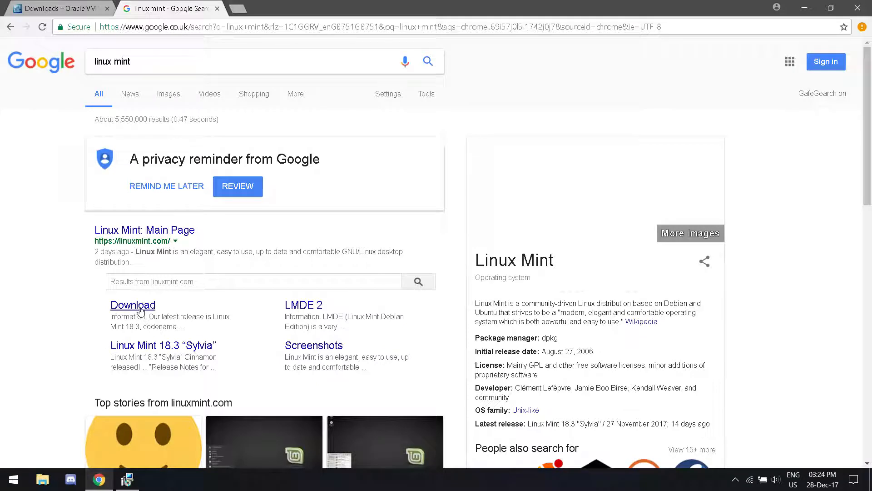
{"action": "left_click", "coordinate": [141, 311]}
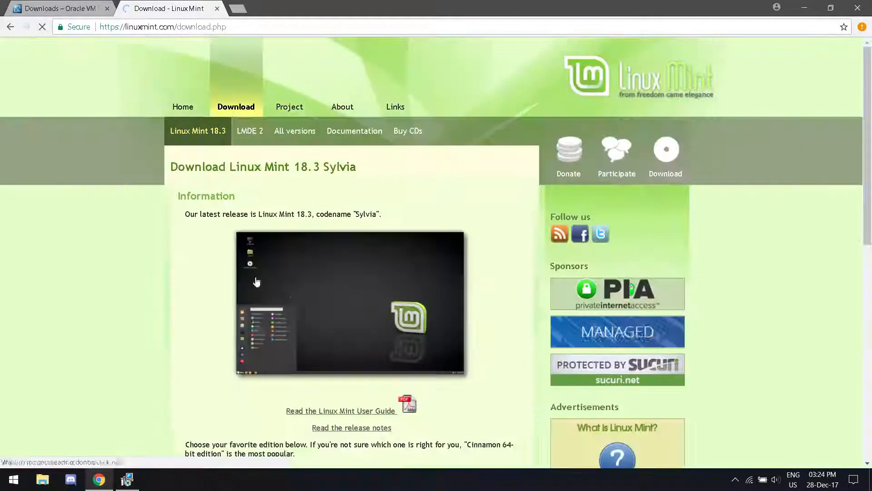
Allow the Oracle Corporation device software to install and open the 64-bit Cinnamon edition of Linux Mint 18.3
{"action": "scroll", "coordinate": [326, 311], "scroll_direction": "down", "scroll_amount": 3}
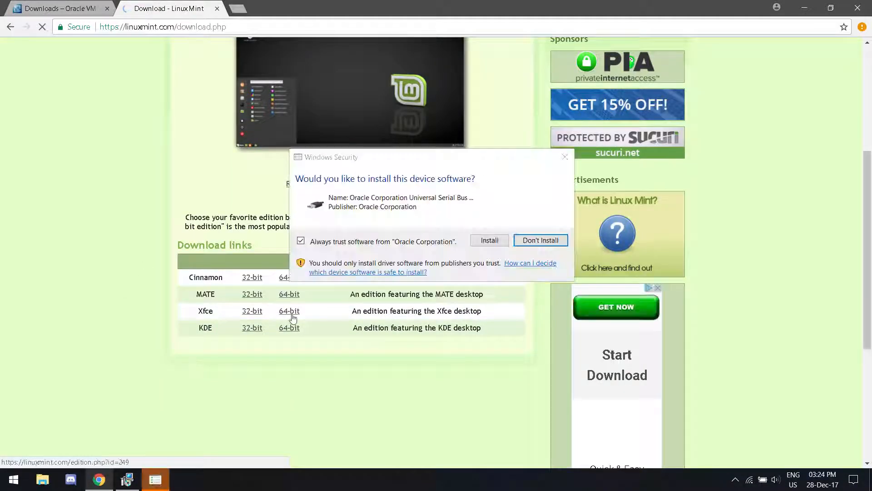
{"action": "left_click", "coordinate": [488, 240]}
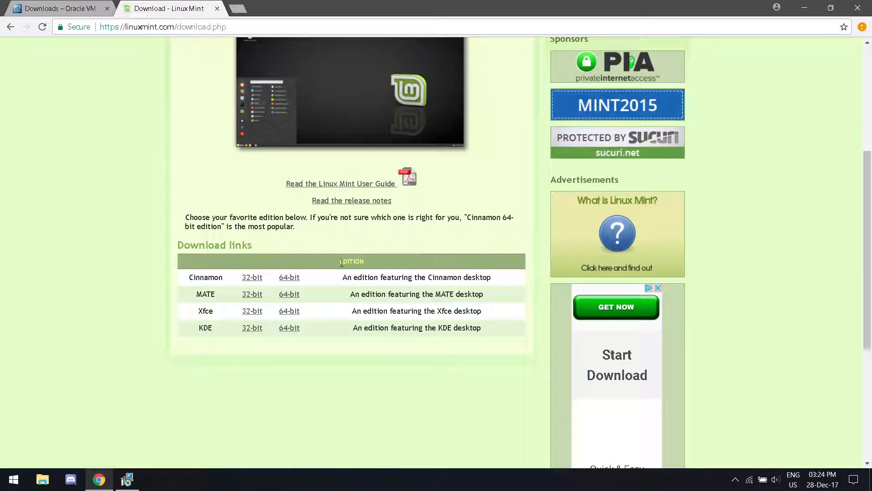
{"action": "left_click", "coordinate": [288, 279]}
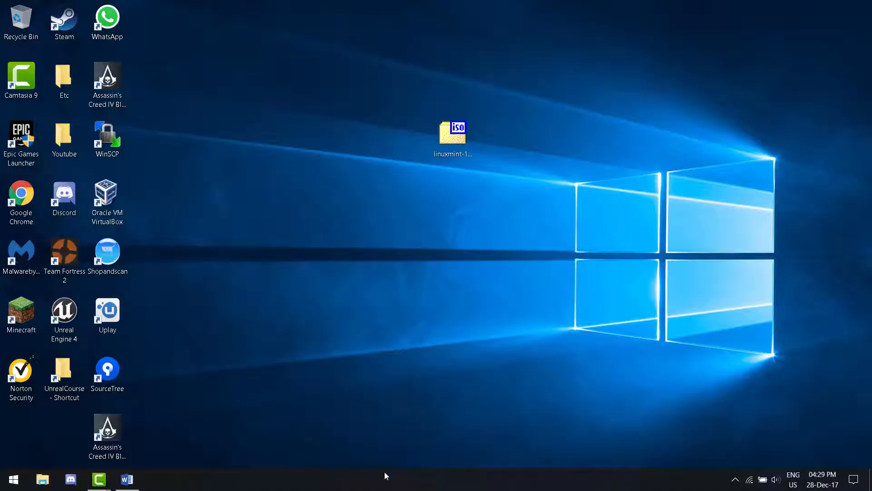
Check in Task Manager's CPU performance details whether virtualization is enabled
{"action": "right_click", "coordinate": [387, 475]}
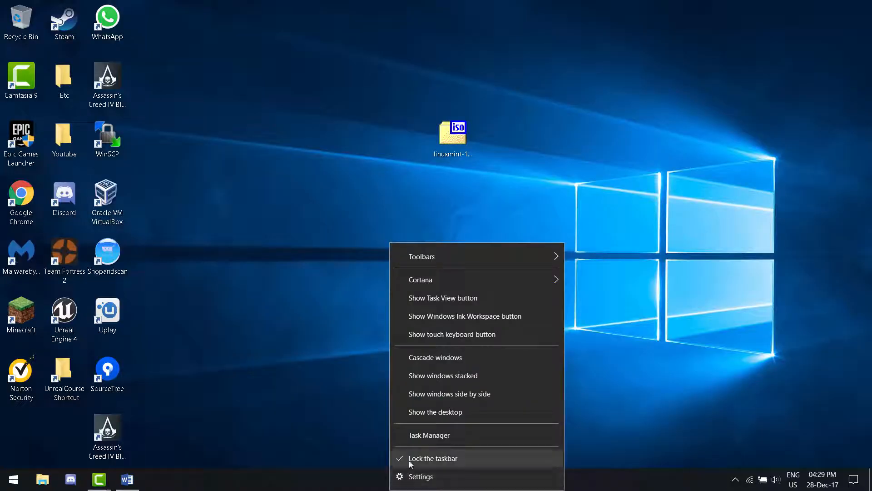
{"action": "left_click", "coordinate": [421, 437]}
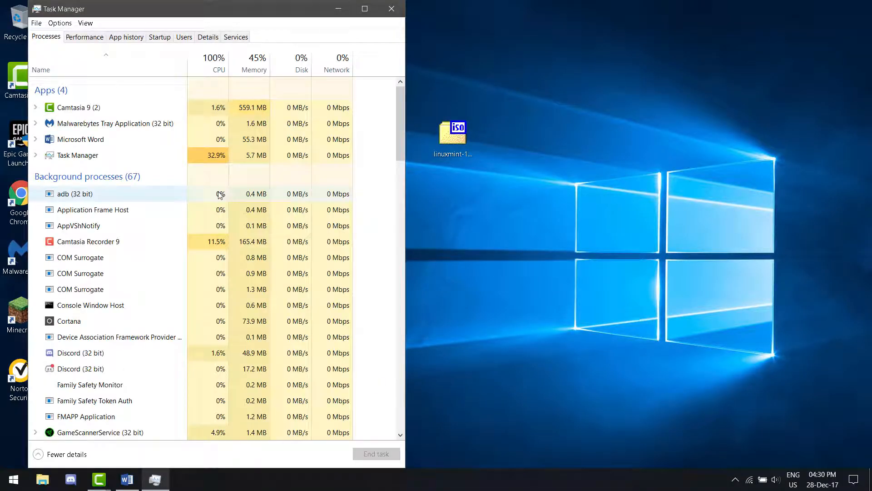
{"action": "left_click", "coordinate": [85, 36]}
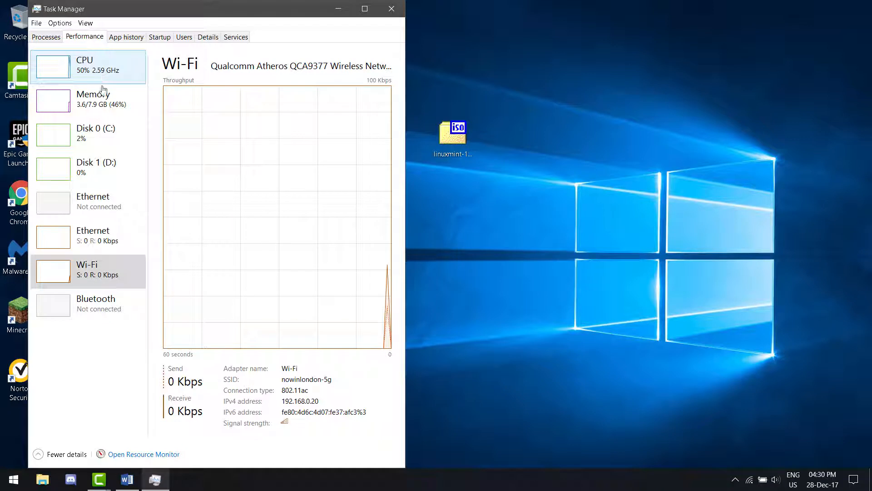
{"action": "left_click", "coordinate": [104, 68]}
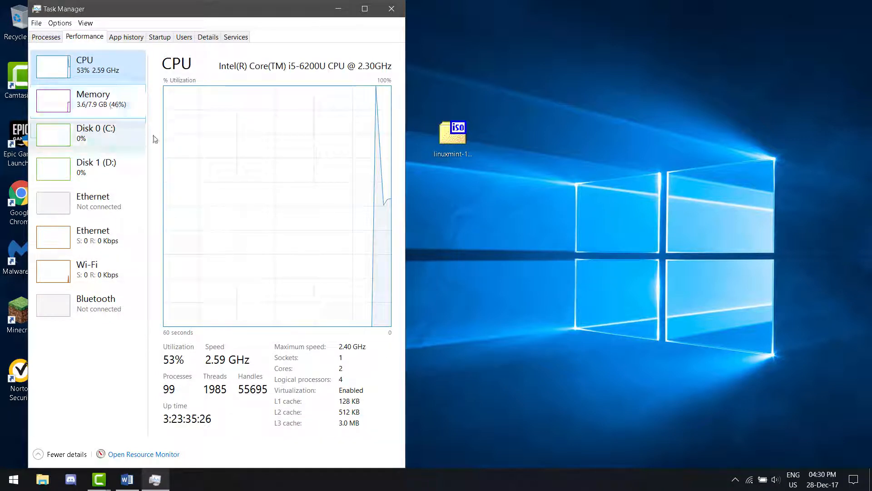
{"action": "left_click", "coordinate": [290, 393]}
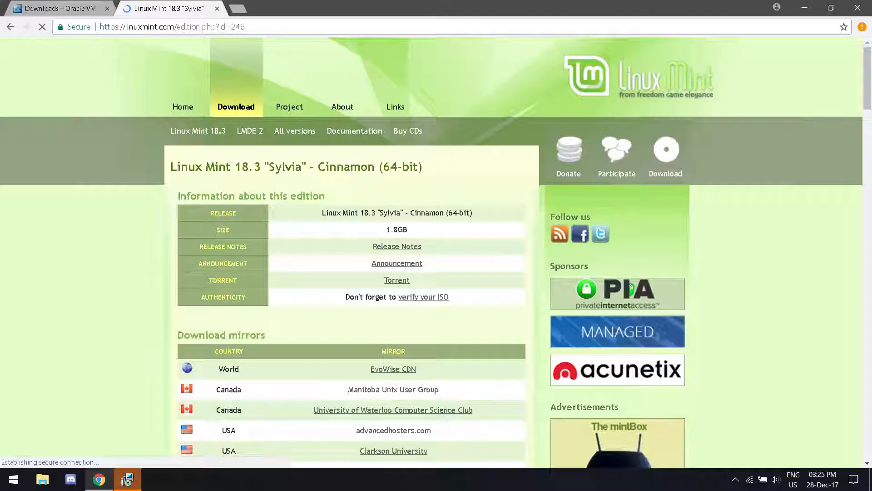
Download the Linux Mint 18.3 Cinnamon 64-bit ISO, and finish the VirtualBox setup with VirtualBox starting after installation
{"action": "scroll", "coordinate": [314, 275], "scroll_direction": "down", "scroll_amount": 4}
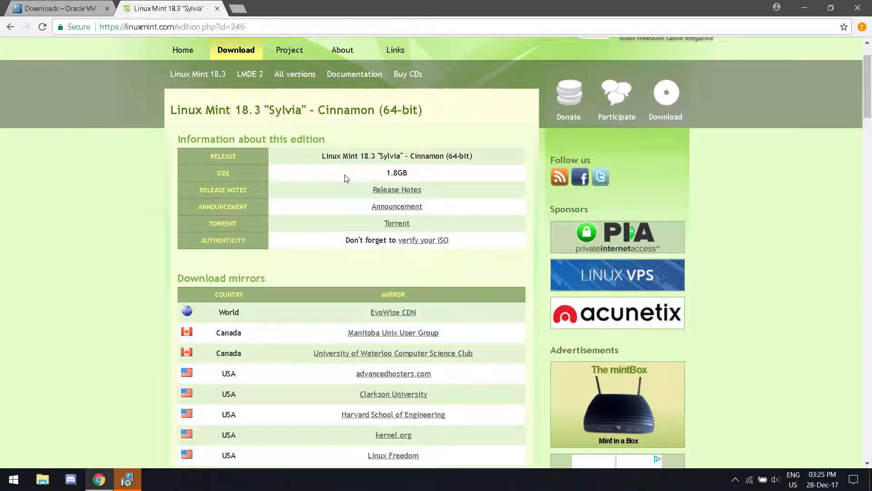
{"action": "scroll", "coordinate": [315, 279], "scroll_direction": "down", "scroll_amount": 10}
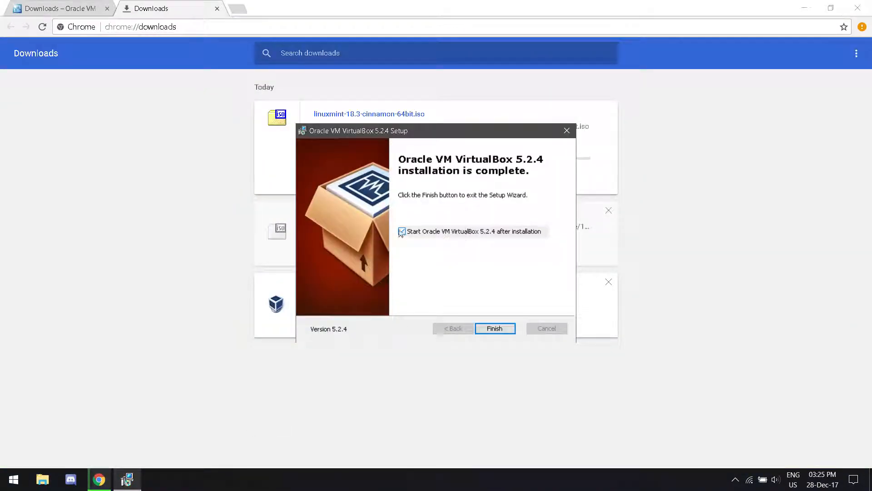
{"action": "left_click", "coordinate": [494, 328]}
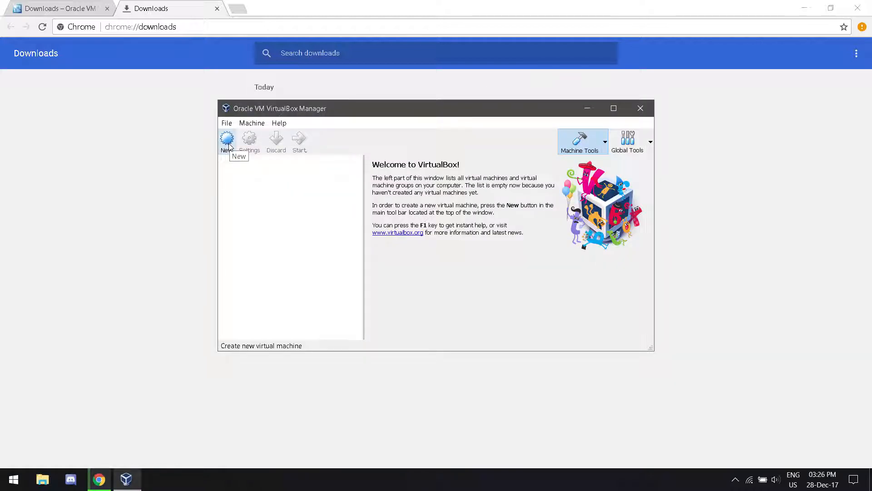
Start a new virtual machine in guided mode and name it Linux Mint
{"action": "left_click", "coordinate": [227, 142]}
{"action": "left_click_drag", "start_coordinate": [421, 372], "coordinate": [355, 107]}
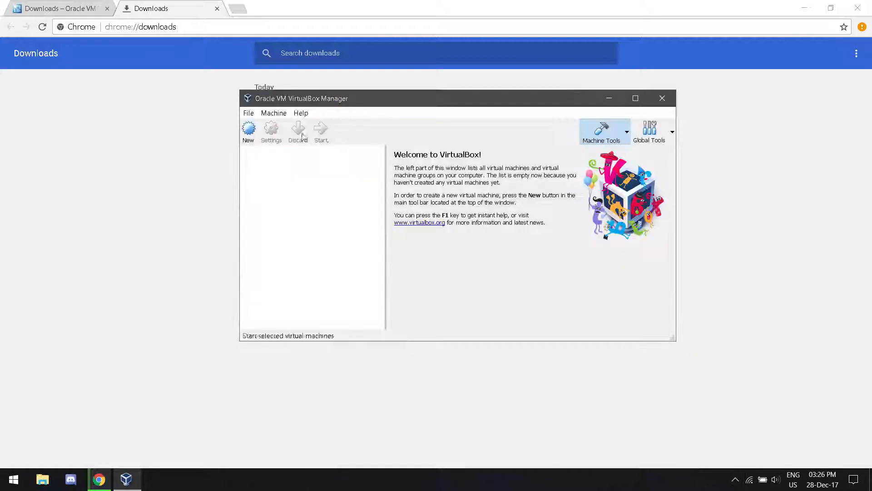
{"action": "left_click", "coordinate": [253, 134]}
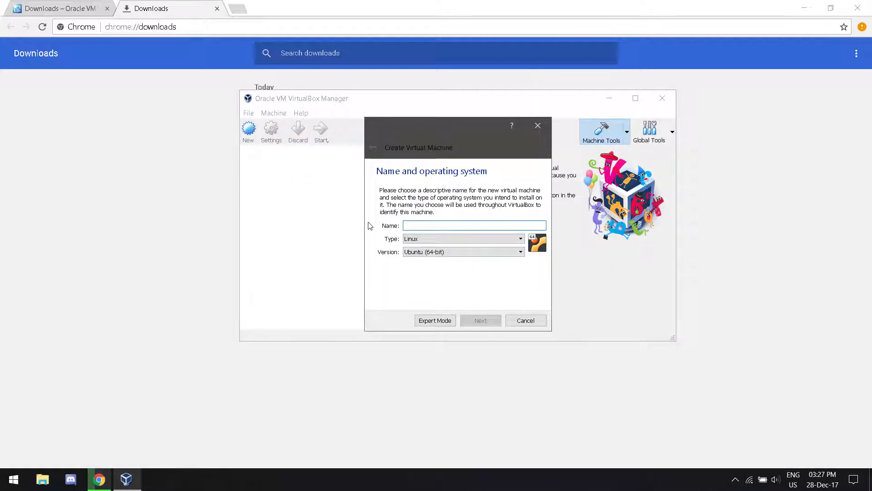
{"action": "type", "text": "Linux Mint"}
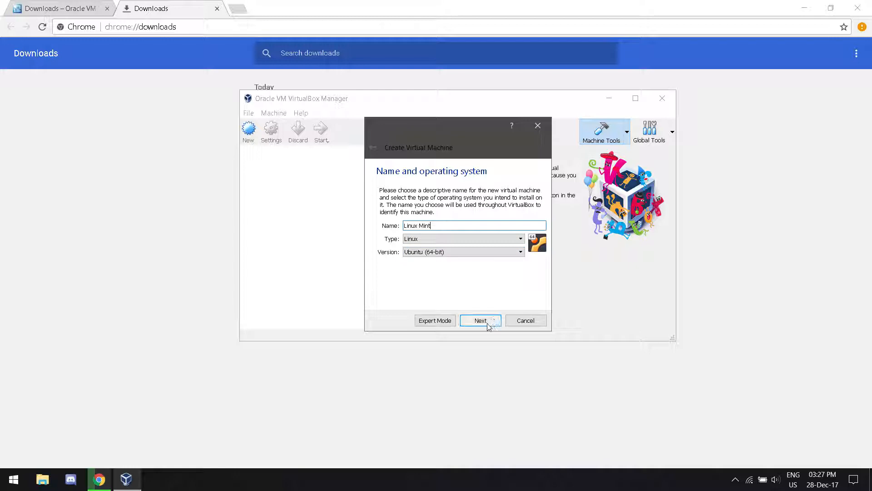
{"action": "left_click", "coordinate": [432, 323]}
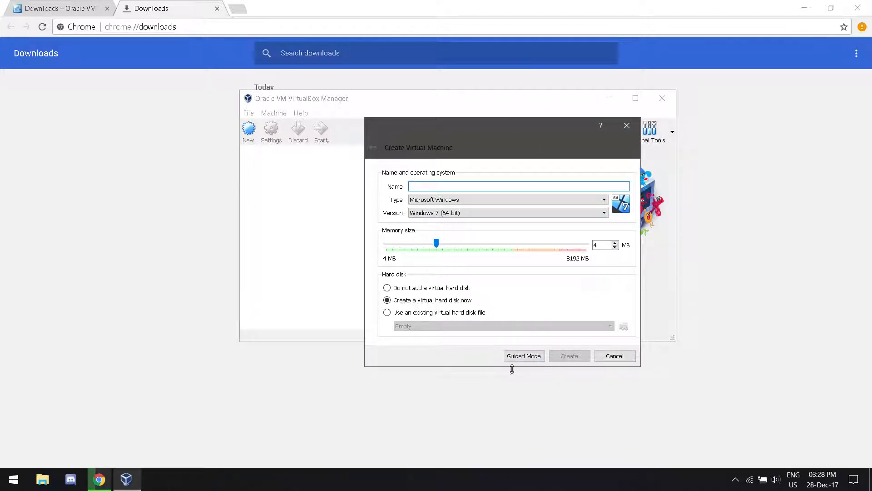
{"action": "left_click", "coordinate": [522, 356]}
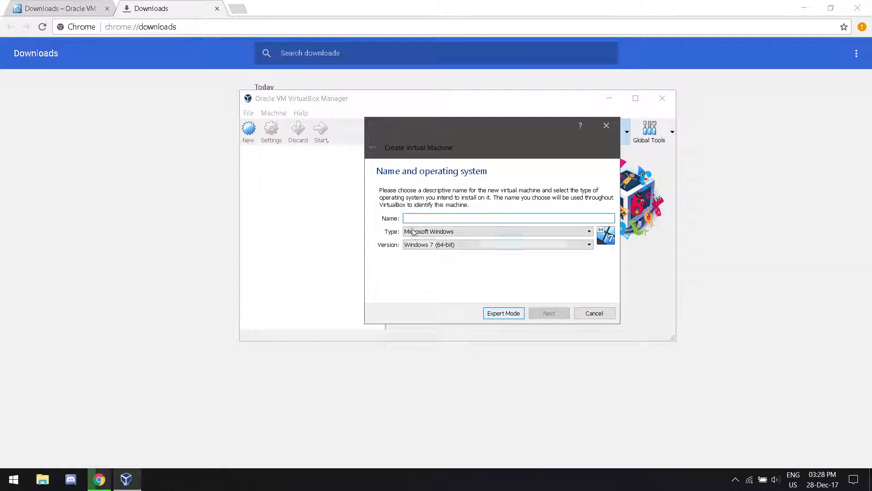
{"action": "type", "text": "Linux Mint"}
{"action": "left_click", "coordinate": [549, 314]}
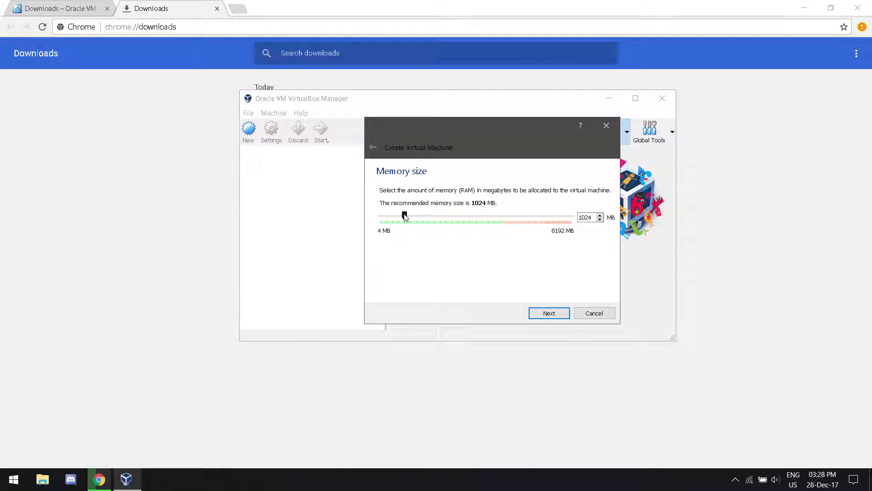
Set the virtual machine's memory size to 2048 MB
{"action": "double_click", "coordinate": [595, 218]}
{"action": "type", "text": "2048"}
{"action": "left_click", "coordinate": [566, 312]}
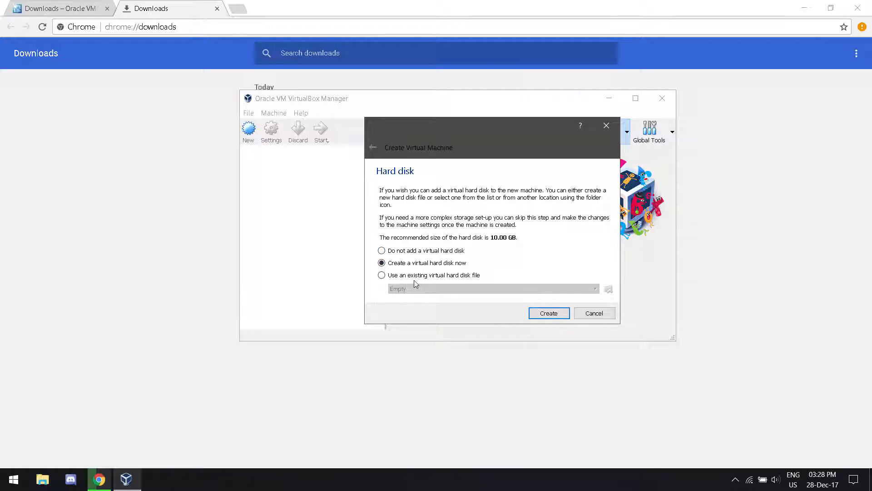
Create a dynamically allocated 20 GB VDI virtual hard disk for the Linux Mint machine
{"action": "left_click", "coordinate": [549, 318]}
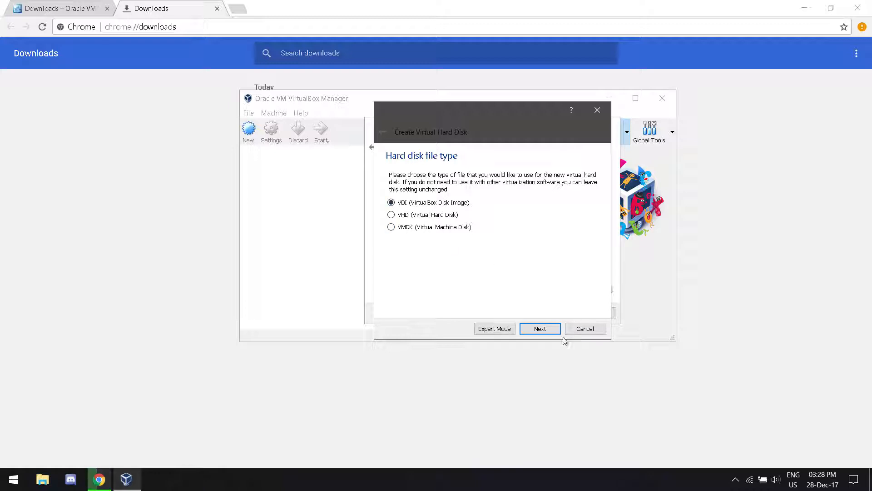
{"action": "left_click", "coordinate": [540, 329]}
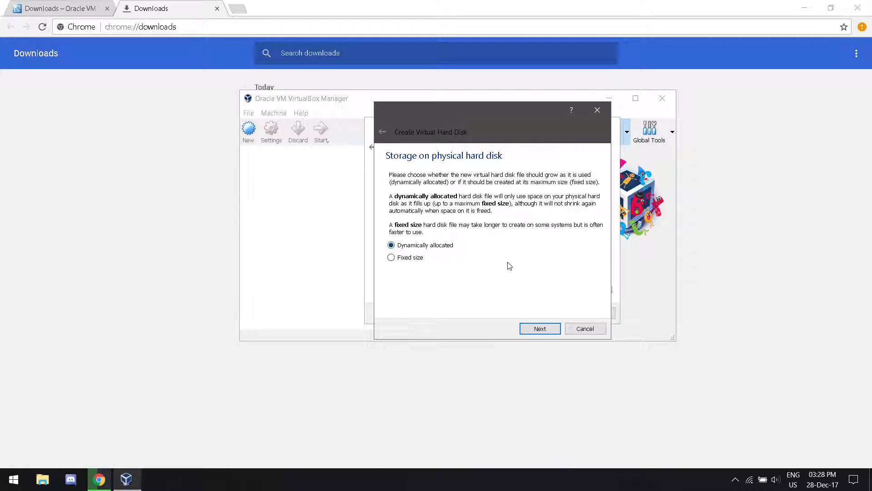
{"action": "left_click", "coordinate": [539, 329]}
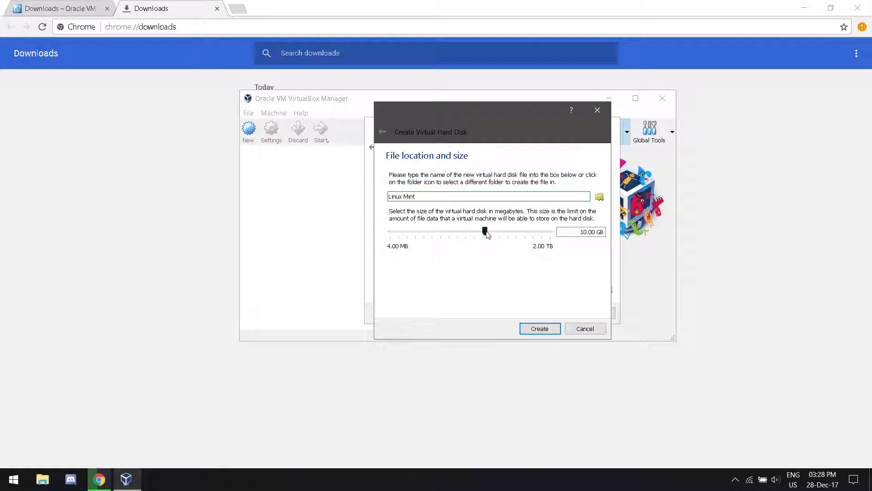
{"action": "mouse_move", "coordinate": [486, 232]}
{"action": "left_mouse_down"}
{"action": "mouse_move", "coordinate": [564, 239]}
{"action": "mouse_move", "coordinate": [480, 234]}
{"action": "mouse_move", "coordinate": [496, 234]}
{"action": "left_mouse_up"}
{"action": "left_click_drag", "start_coordinate": [595, 237], "coordinate": [571, 238]}
{"action": "type", "text": "20"}
{"action": "left_click", "coordinate": [555, 329]}
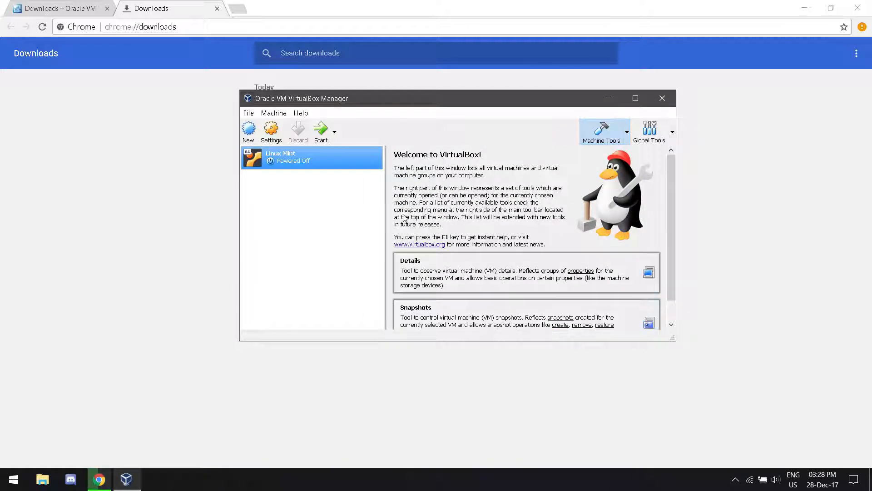
Review the available start modes and the full configuration details of the Linux Mint virtual machine
{"action": "left_click_drag", "start_coordinate": [675, 224], "coordinate": [648, 214]}
{"action": "left_click", "coordinate": [335, 132]}
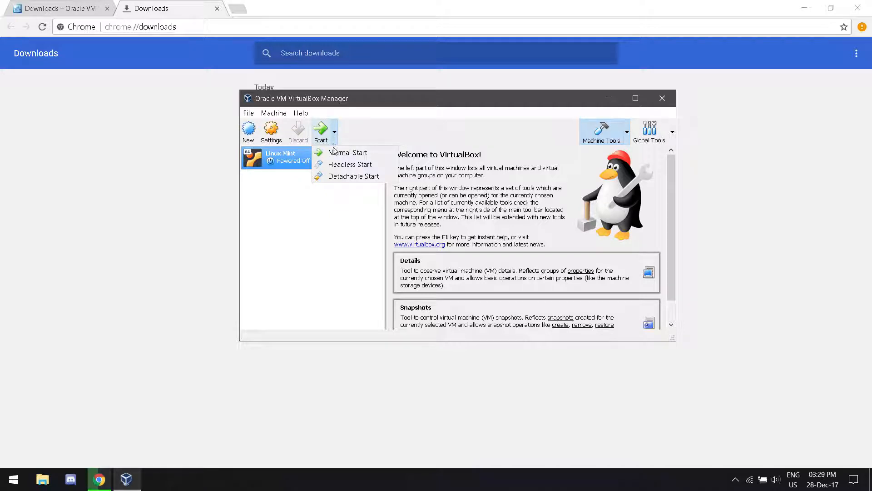
{"action": "left_click", "coordinate": [336, 137]}
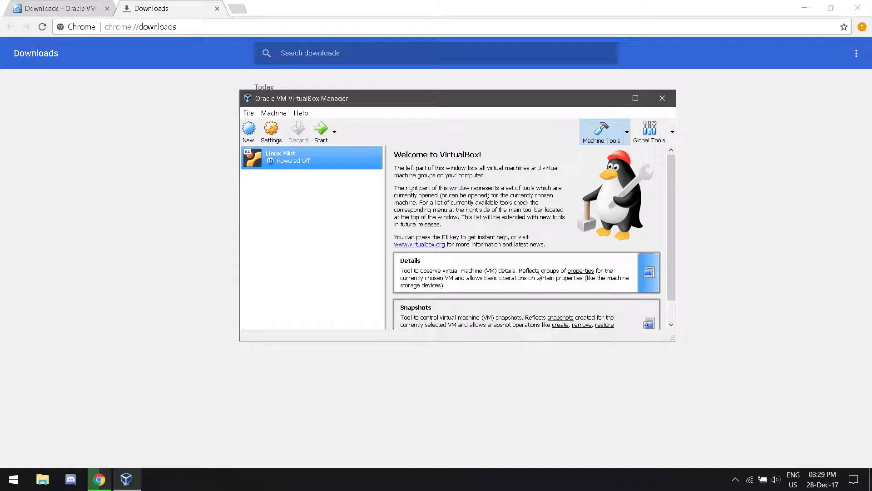
{"action": "left_click", "coordinate": [647, 272]}
{"action": "left_click_drag", "start_coordinate": [672, 201], "coordinate": [658, 295]}
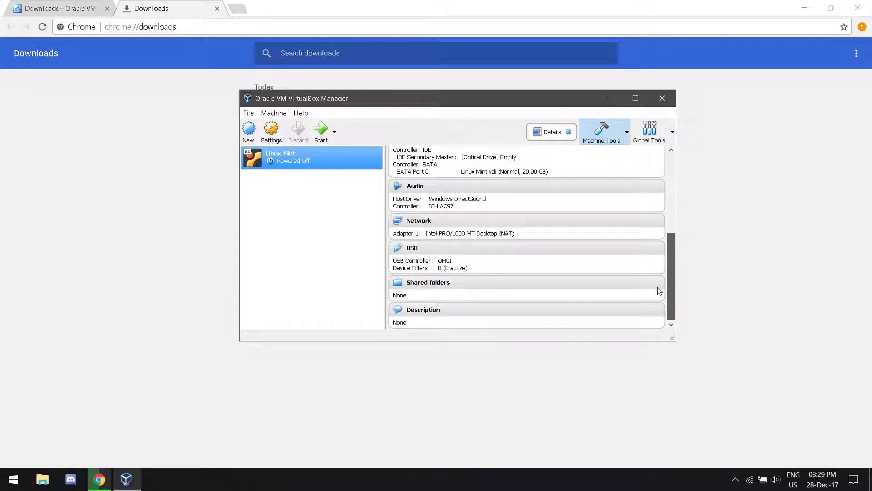
{"action": "scroll", "coordinate": [660, 284], "scroll_direction": "up", "scroll_amount": 8}
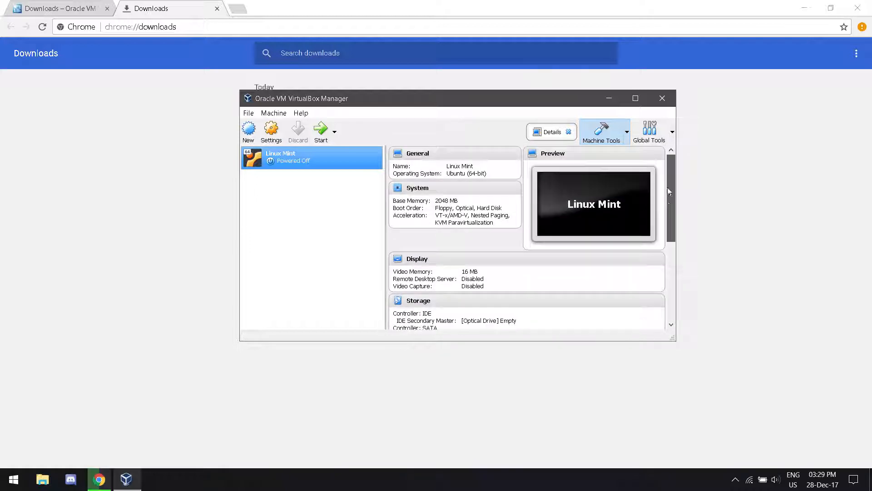
{"action": "scroll", "coordinate": [493, 272], "scroll_direction": "down", "scroll_amount": 8}
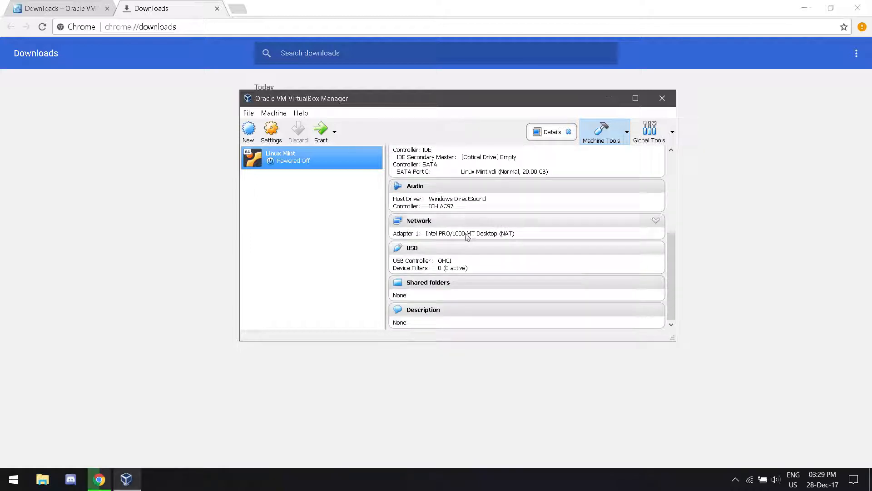
{"action": "scroll", "coordinate": [491, 249], "scroll_direction": "up", "scroll_amount": 8}
Examine the General, System and Display settings of the Linux Mint virtual machine
{"action": "left_click", "coordinate": [268, 134]}
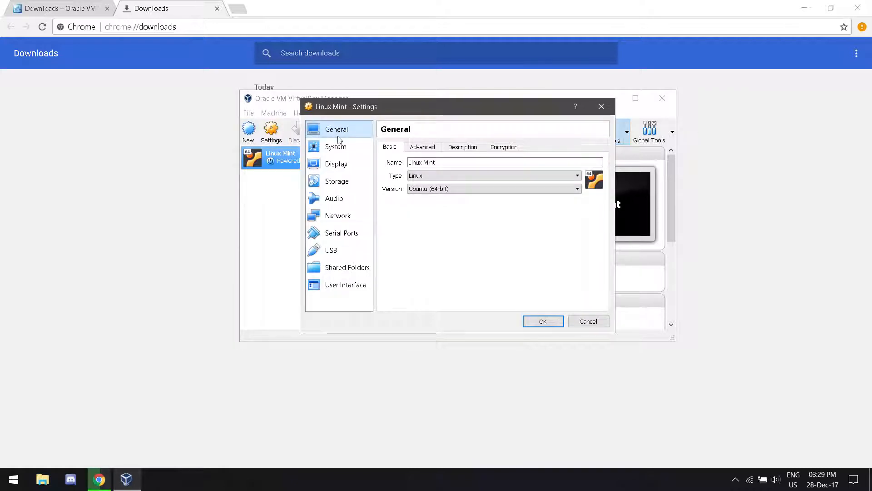
{"action": "left_click", "coordinate": [436, 149]}
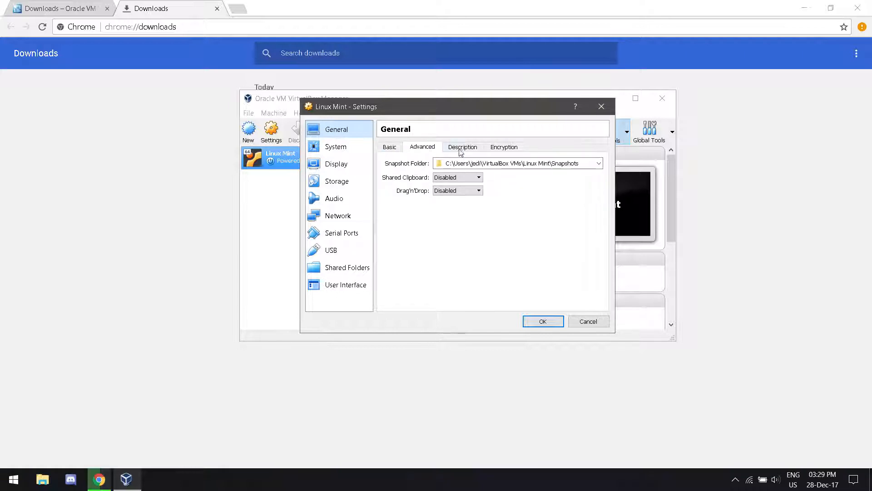
{"action": "left_click", "coordinate": [389, 147]}
{"action": "left_click", "coordinate": [352, 146]}
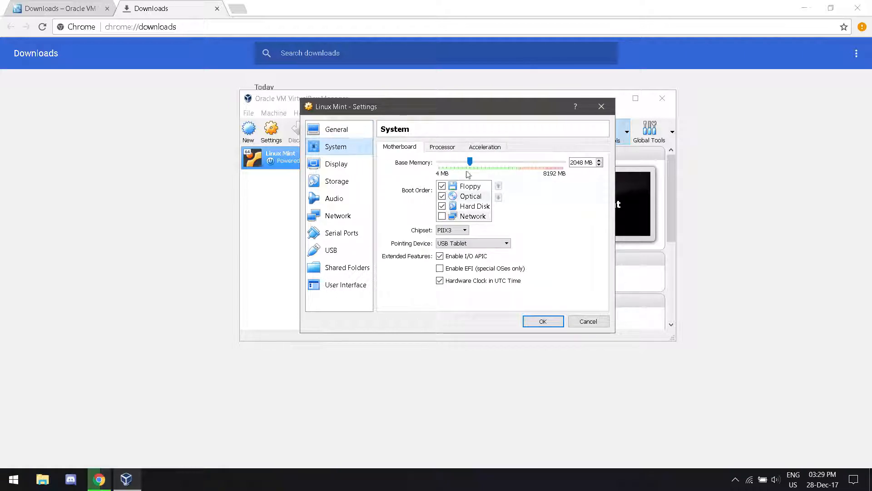
{"action": "left_click", "coordinate": [441, 146]}
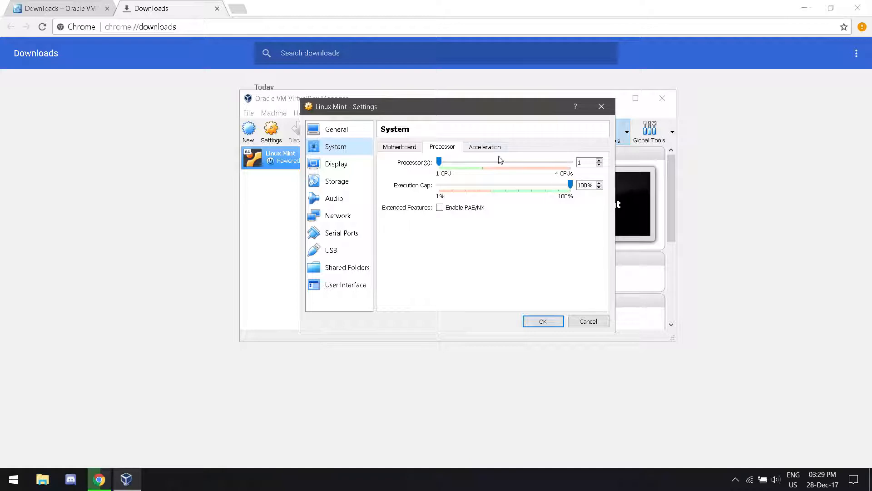
{"action": "left_click", "coordinate": [485, 148]}
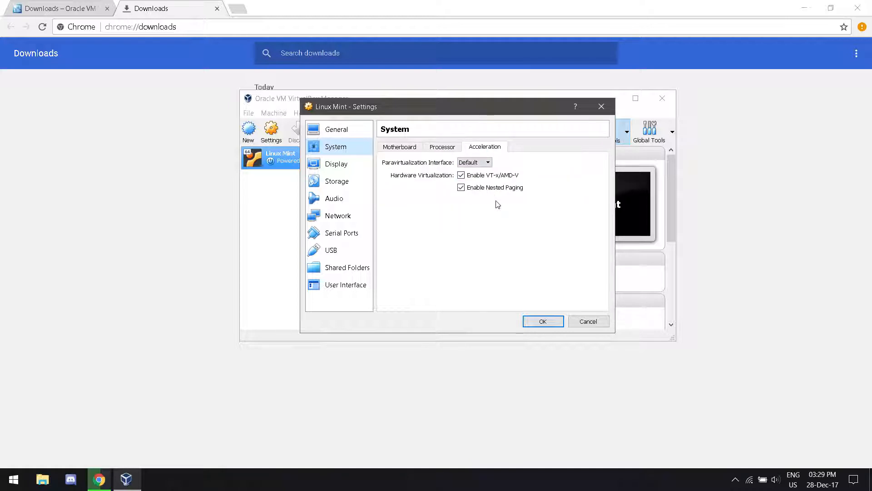
{"action": "left_click", "coordinate": [415, 150]}
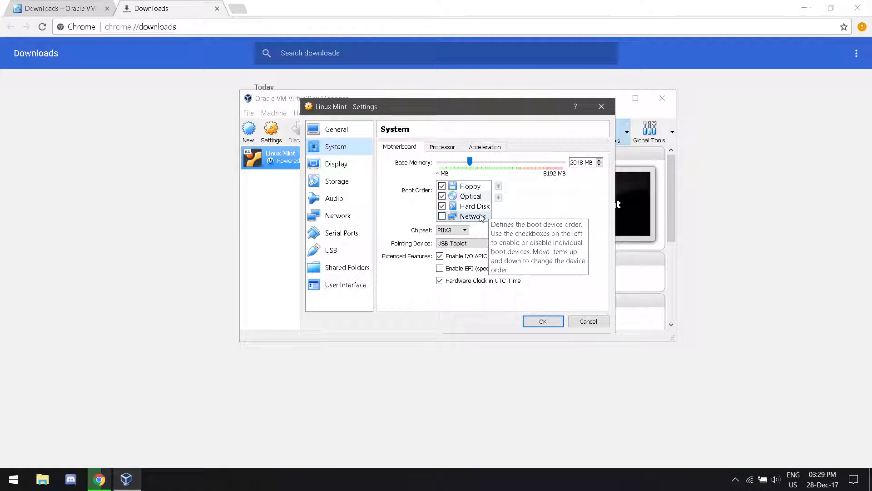
{"action": "left_click", "coordinate": [350, 163]}
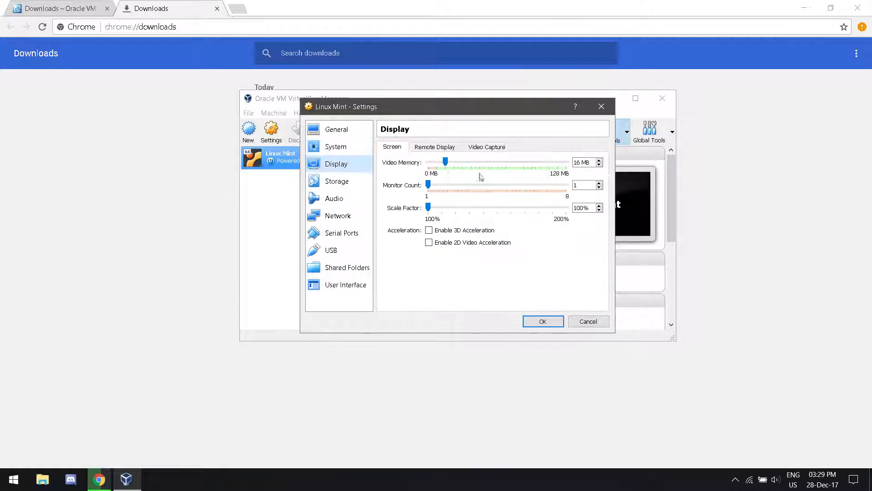
{"action": "left_click", "coordinate": [486, 146]}
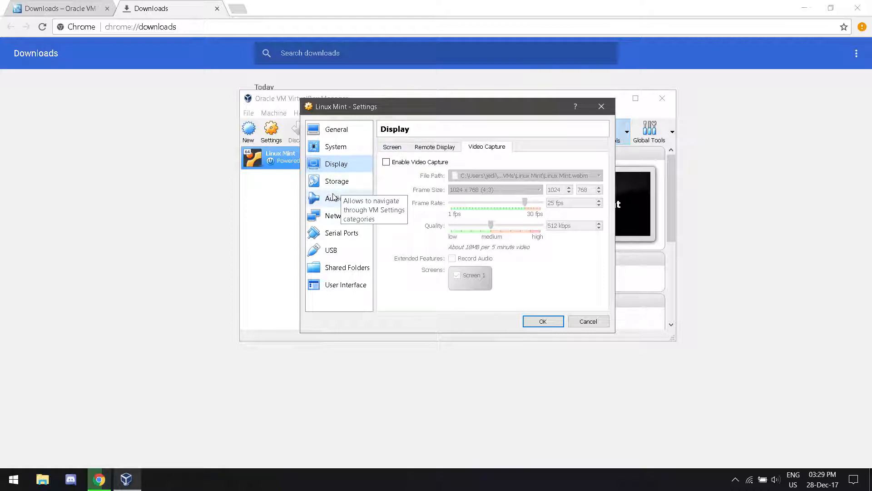
Examine the machine's User Interface, Shared Folders, USB, Serial Ports, Network, Audio and Storage settings, and close the settings
{"action": "left_click", "coordinate": [340, 285]}
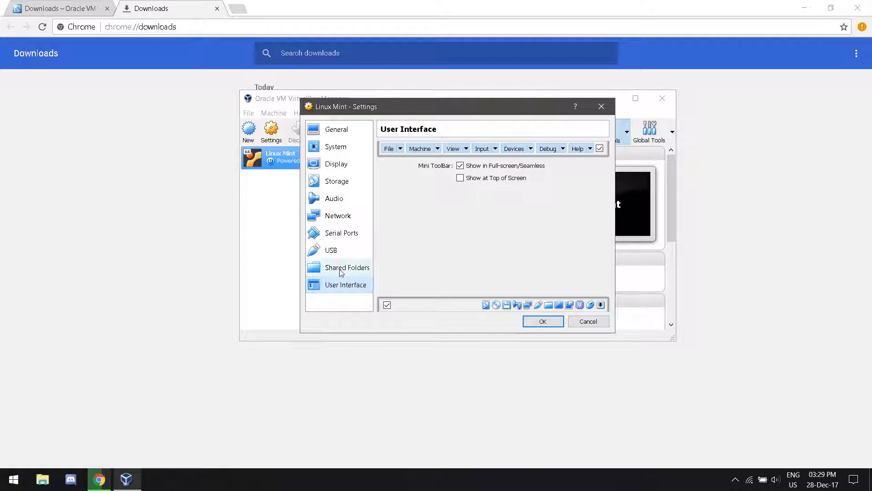
{"action": "left_click", "coordinate": [341, 271]}
{"action": "left_click", "coordinate": [341, 252]}
{"action": "left_click", "coordinate": [341, 234]}
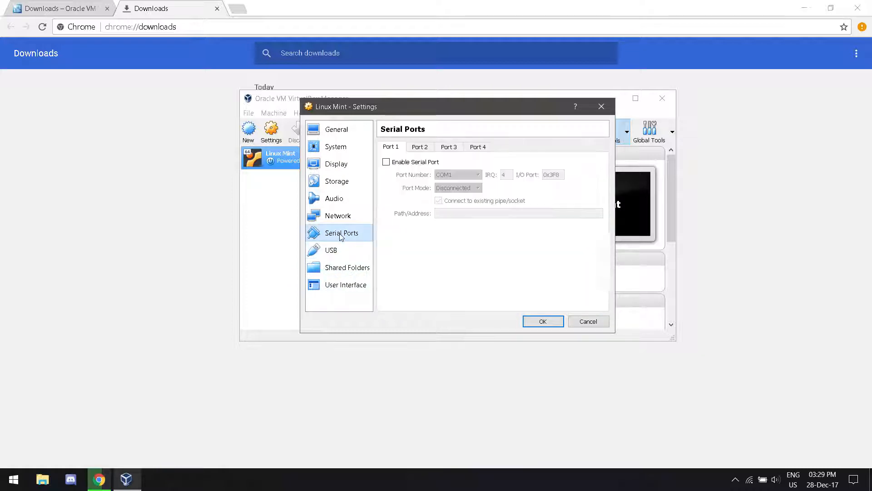
{"action": "left_click", "coordinate": [342, 217]}
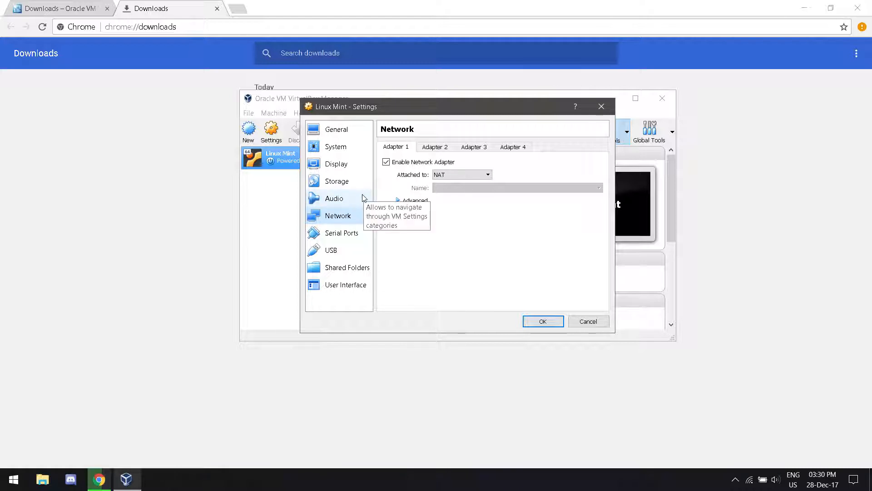
{"action": "left_click", "coordinate": [465, 176]}
{"action": "left_click", "coordinate": [465, 176]}
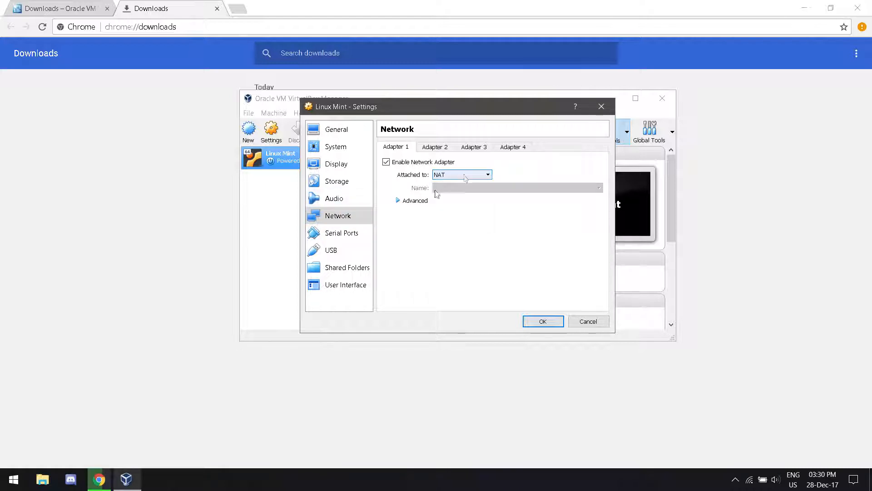
{"action": "left_click", "coordinate": [350, 200]}
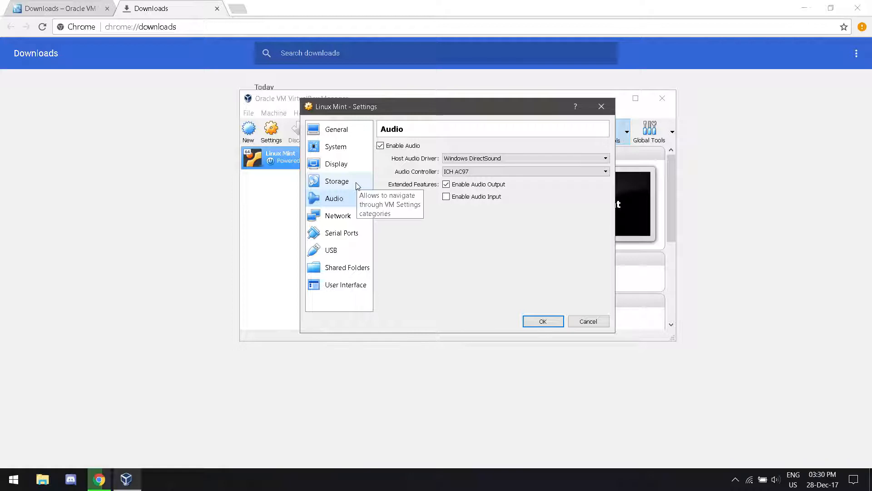
{"action": "left_click", "coordinate": [318, 180]}
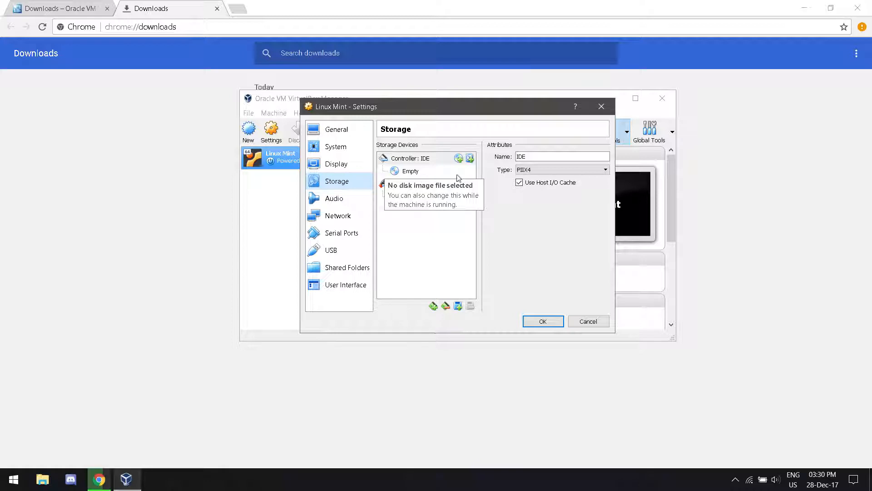
{"action": "left_click", "coordinate": [346, 163]}
{"action": "left_click", "coordinate": [332, 131]}
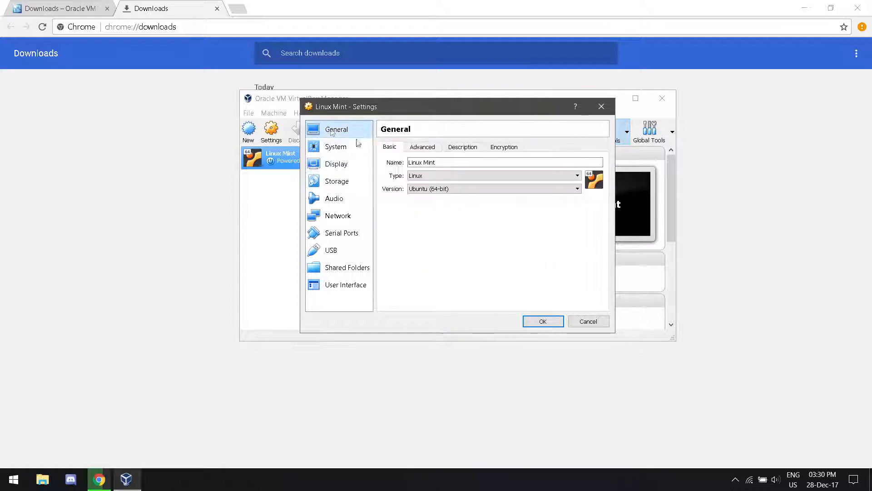
{"action": "left_click", "coordinate": [544, 322]}
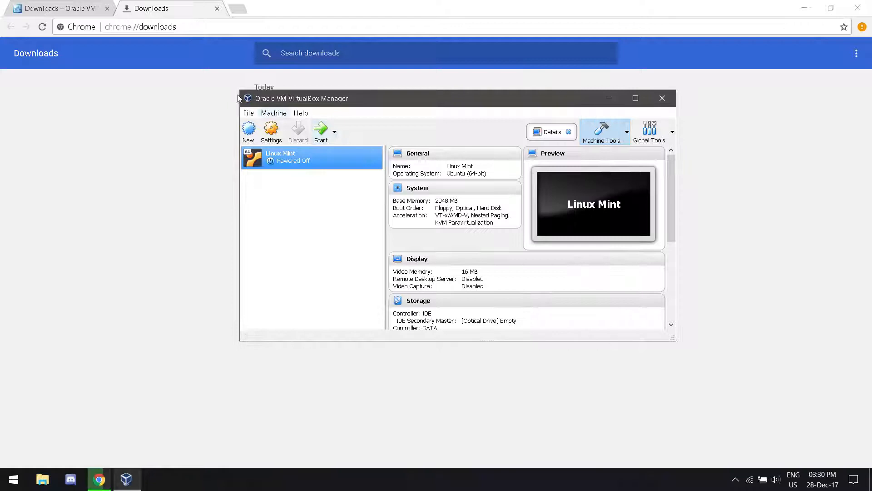
Switch to Chrome, copy the downloaded linuxmint-18.3-cinnamon-64bit.iso to the desktop, and return to VirtualBox with its window maximized
{"action": "left_click", "coordinate": [168, 5]}
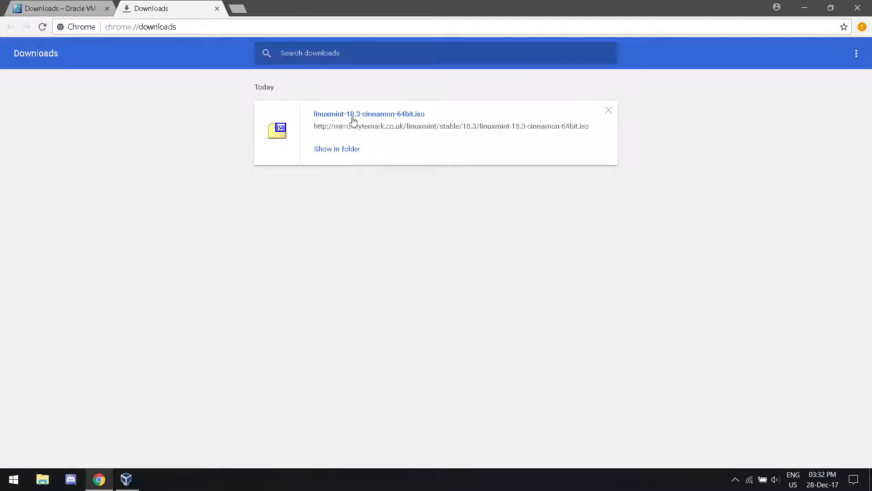
{"action": "left_click_drag", "start_coordinate": [363, 116], "coordinate": [447, 165]}
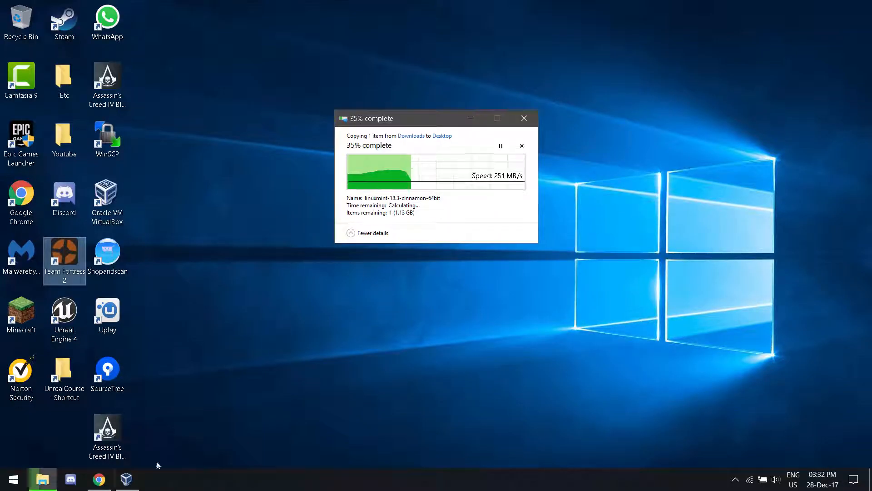
{"action": "left_click", "coordinate": [126, 478]}
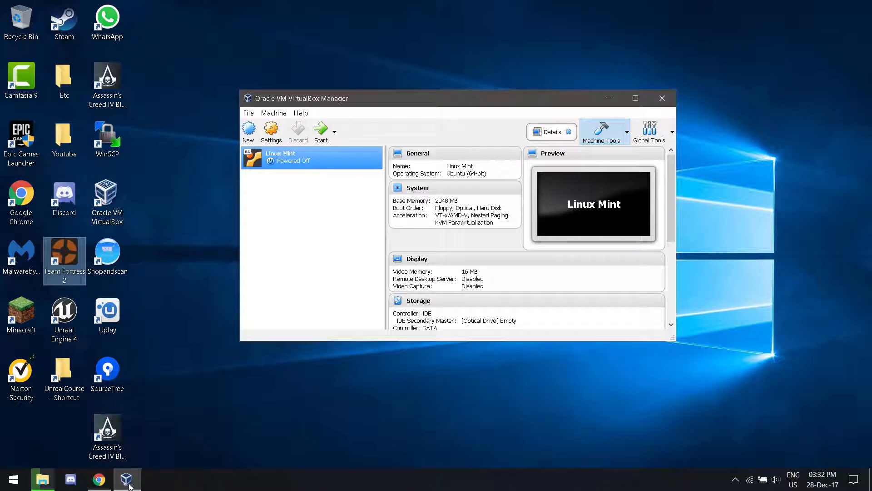
{"action": "left_click", "coordinate": [636, 98]}
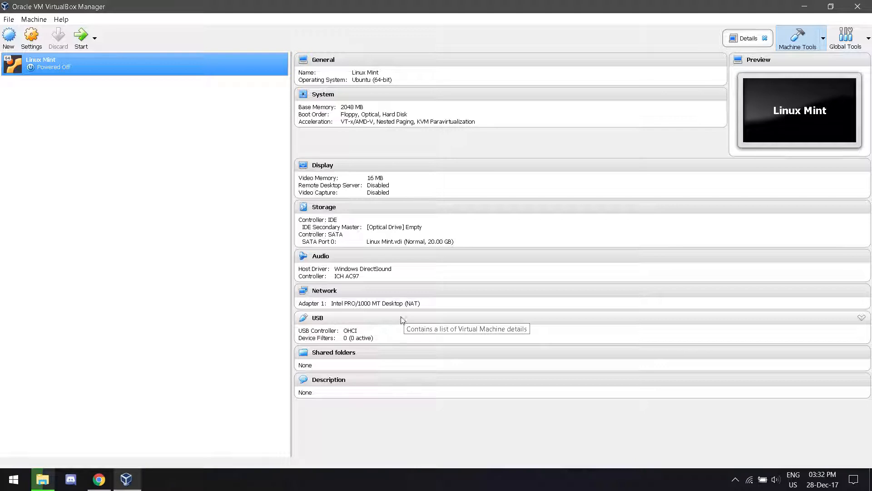
{"action": "left_click", "coordinate": [42, 479]}
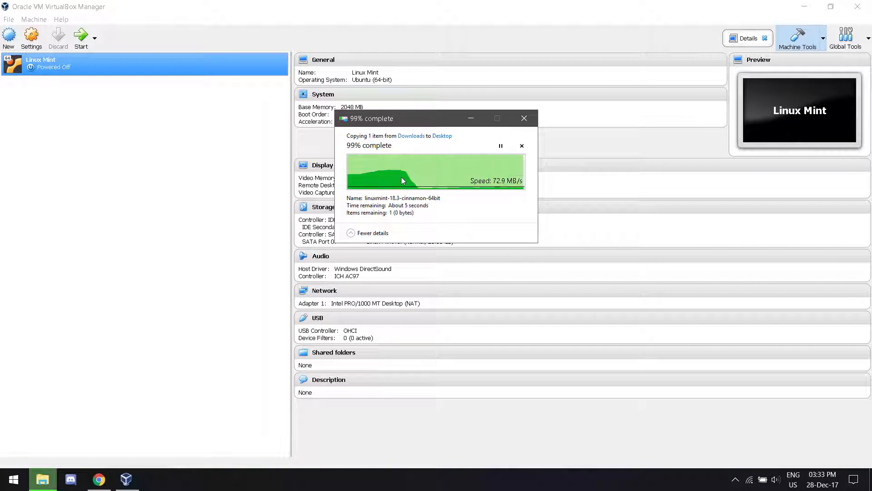
Start the Linux Mint virtual machine with linuxmint-18.3-cinnamon-64bit.iso from the Desktop as its start-up disk
{"action": "left_click", "coordinate": [82, 41]}
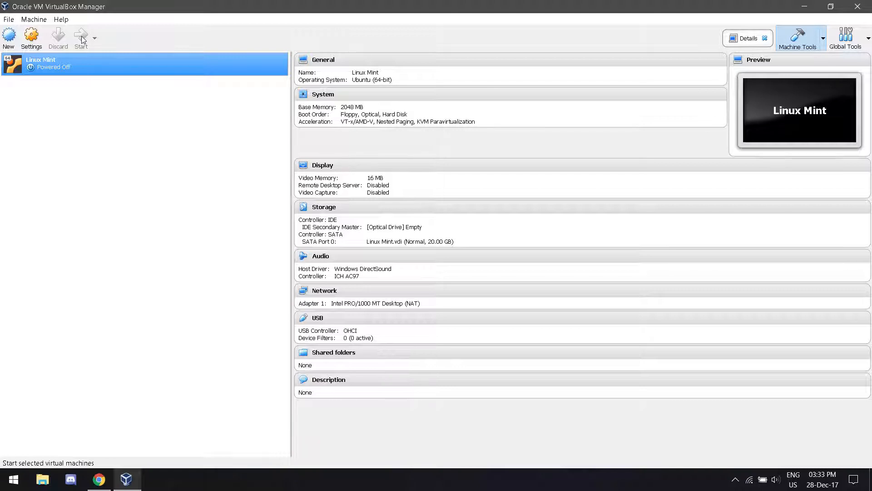
{"action": "left_click", "coordinate": [81, 39]}
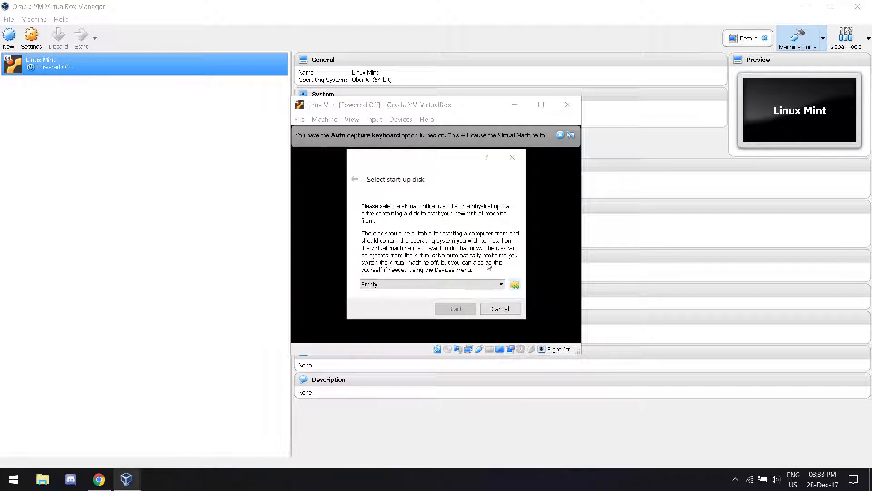
{"action": "left_click", "coordinate": [518, 285]}
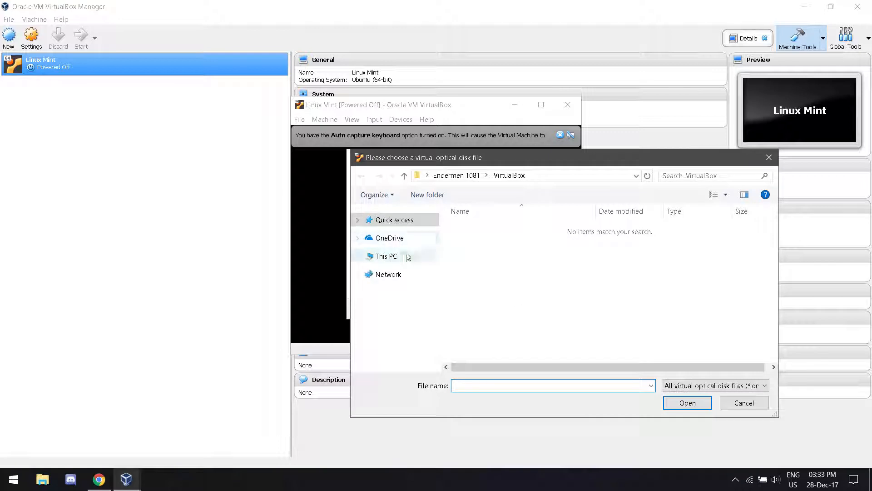
{"action": "left_click", "coordinate": [392, 269]}
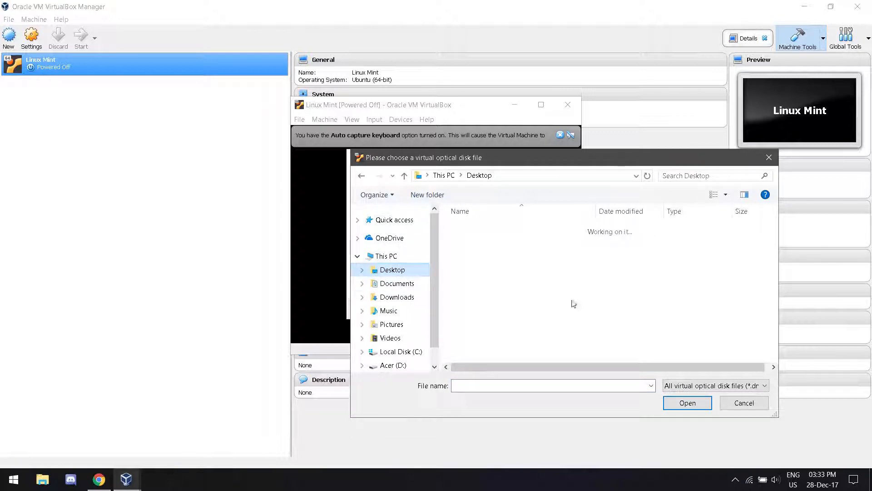
{"action": "left_click", "coordinate": [500, 278]}
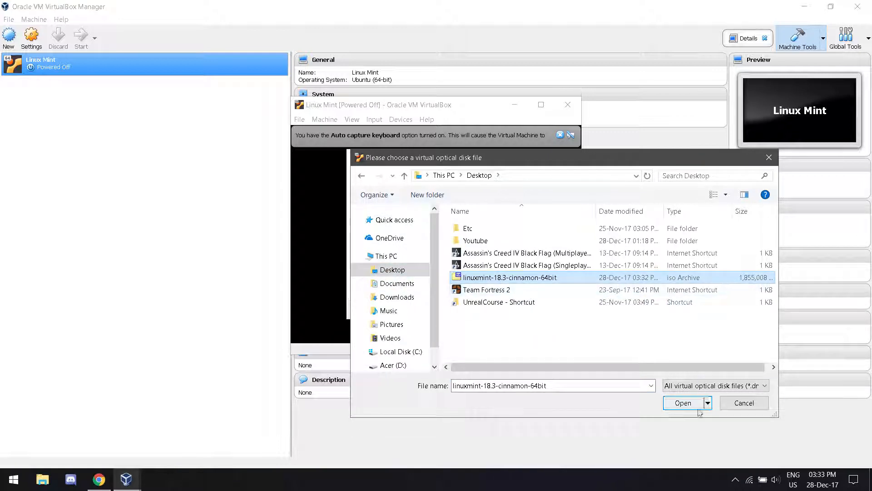
{"action": "left_click", "coordinate": [681, 403]}
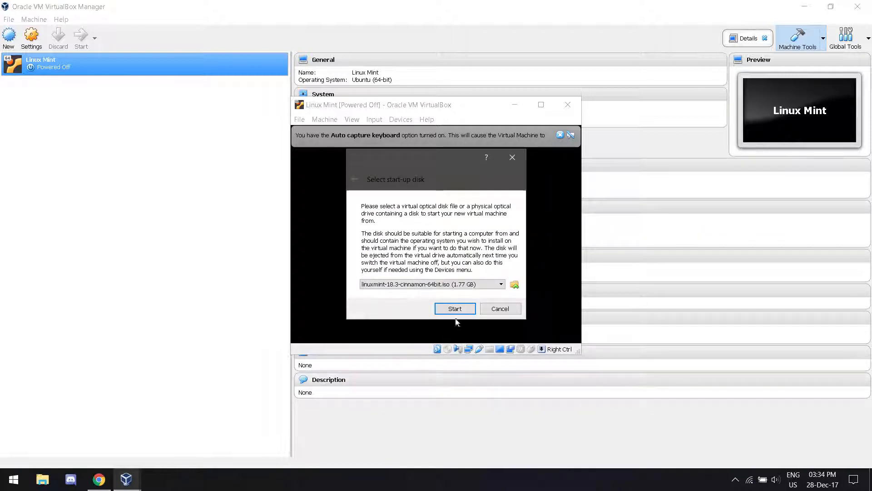
{"action": "left_click", "coordinate": [451, 310]}
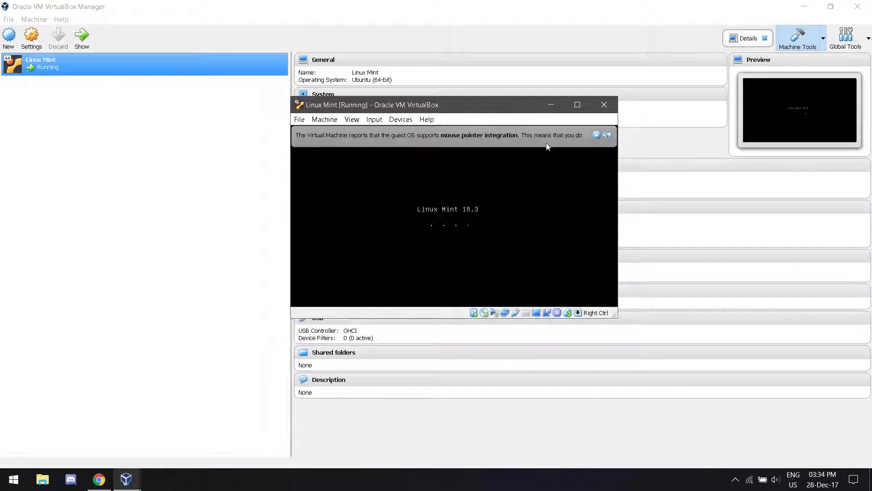
Install Linux Mint from the live desktop with third-party software and password-required login, and restart once installation completes
{"action": "double_click", "coordinate": [325, 247]}
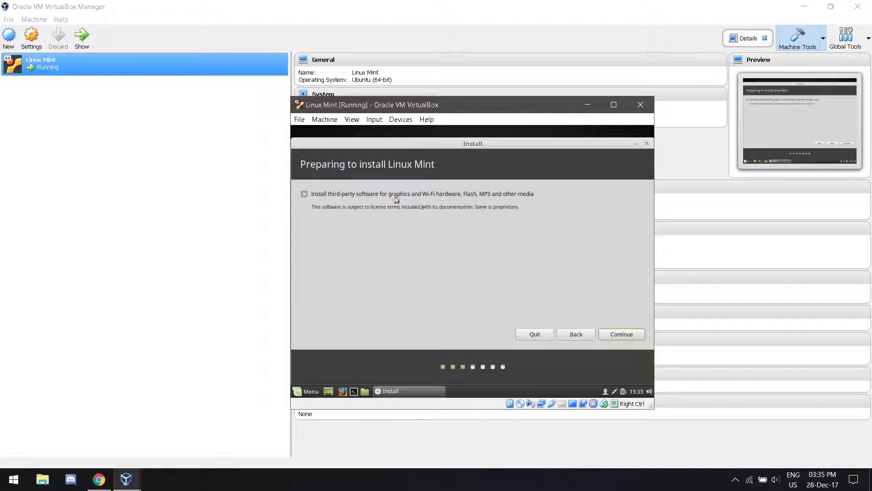
{"action": "left_click", "coordinate": [622, 334]}
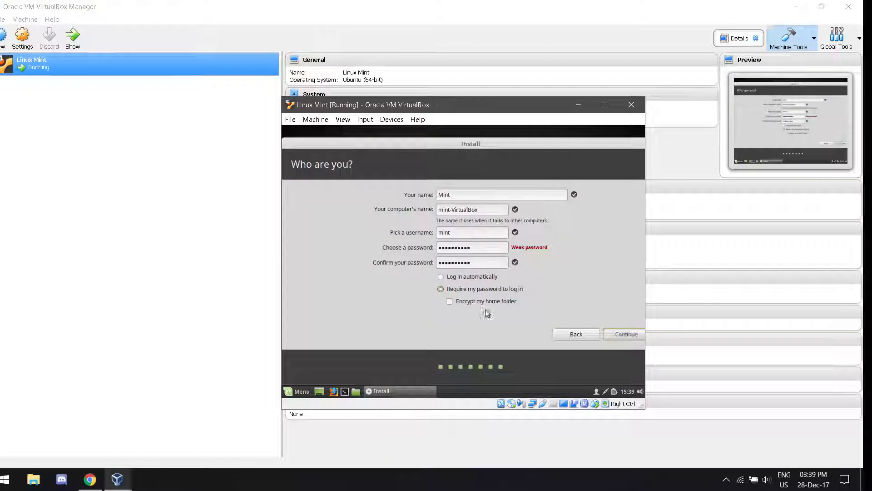
{"action": "left_click", "coordinate": [618, 334]}
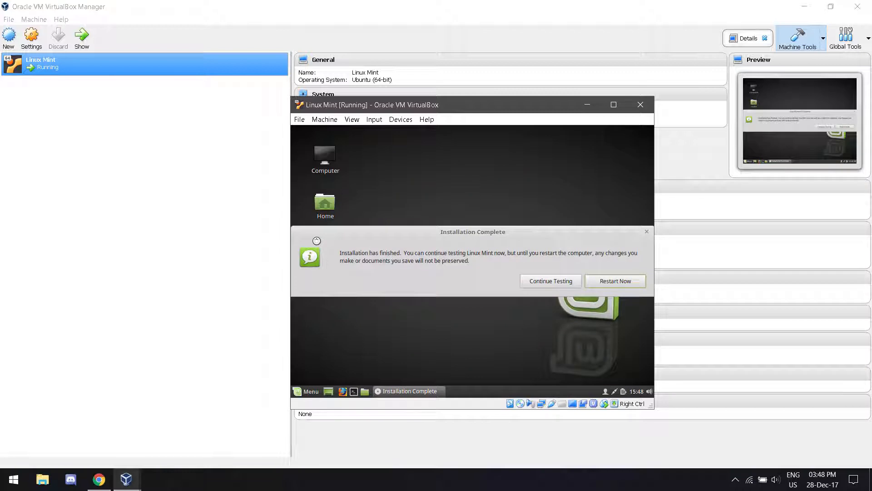
{"action": "left_click", "coordinate": [627, 282]}
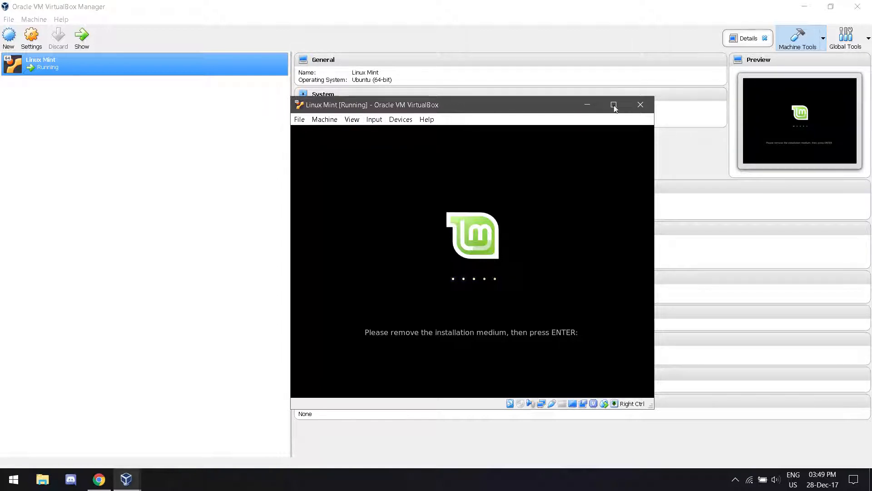
Close the virtual machine at the installation-medium removal screen by powering it off
{"action": "left_click", "coordinate": [641, 105]}
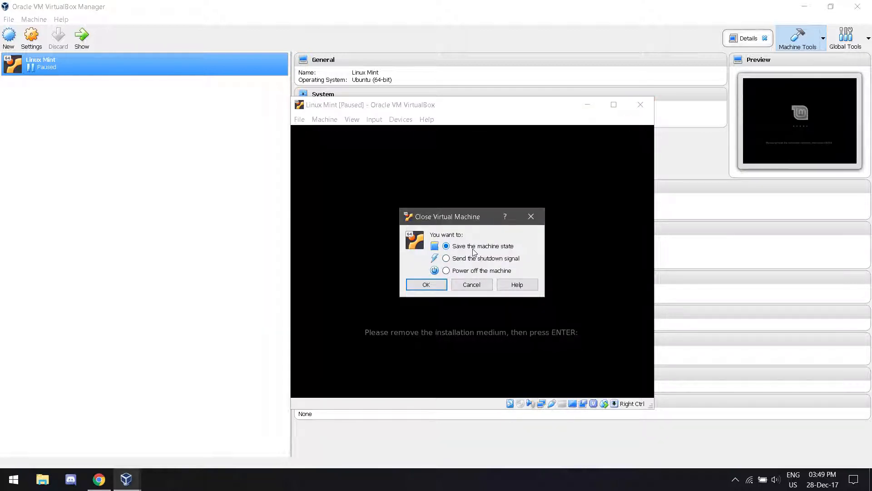
{"action": "left_click", "coordinate": [447, 271]}
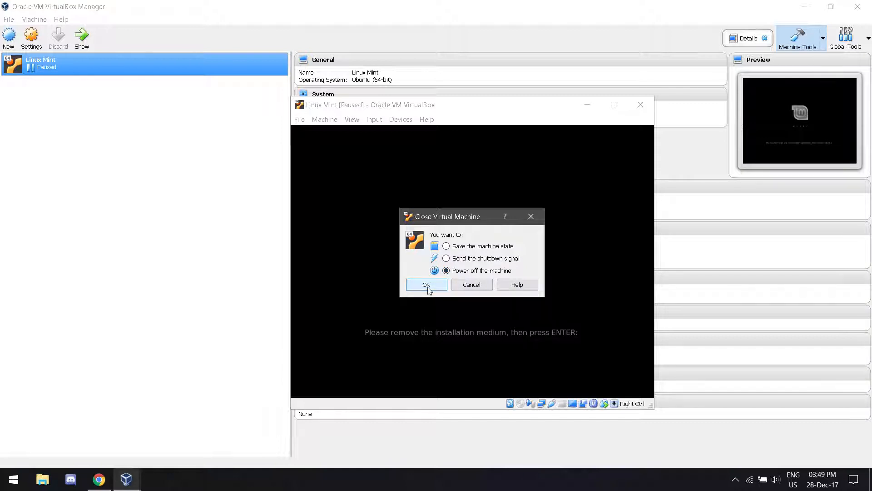
{"action": "left_click", "coordinate": [426, 284]}
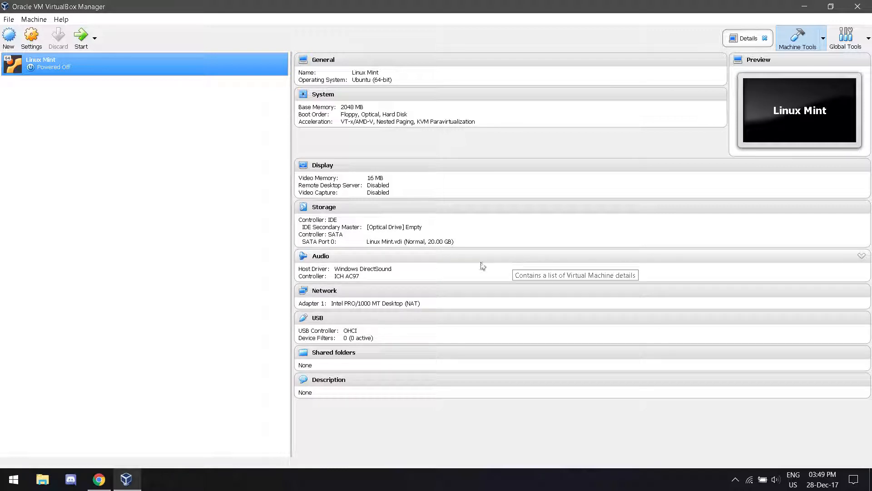
Start the Linux Mint virtual machine again and log in with the account password
{"action": "left_click", "coordinate": [81, 35]}
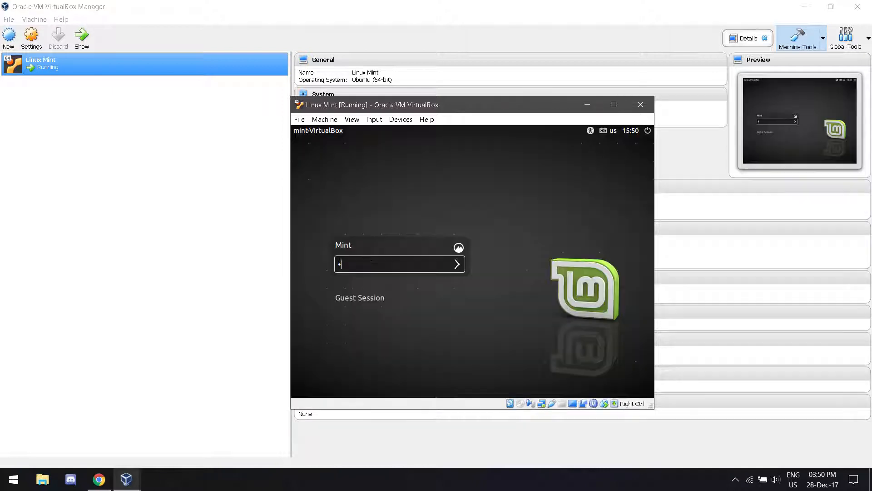
{"action": "type", "text": "•••••••"}
{"action": "key", "text": "Return"}
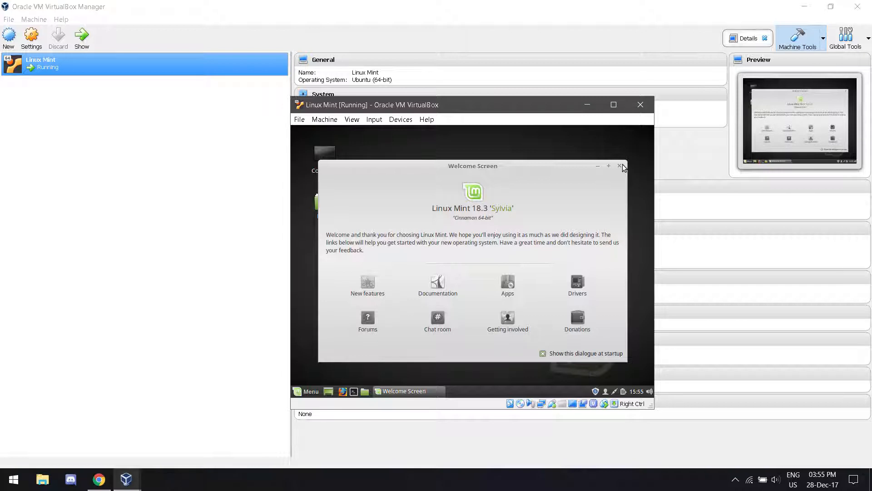
Dismiss the Linux Mint Welcome Screen and open the desktop's application menu
{"action": "left_click", "coordinate": [620, 166]}
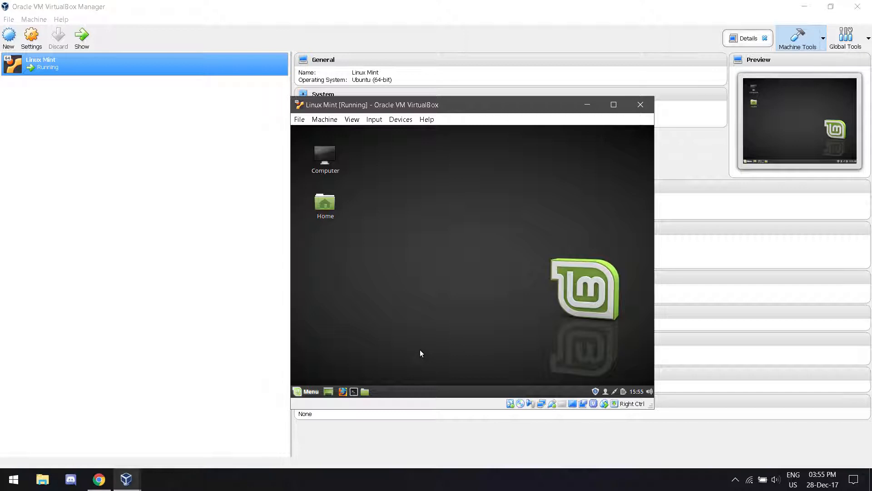
{"action": "key", "text": "super"}
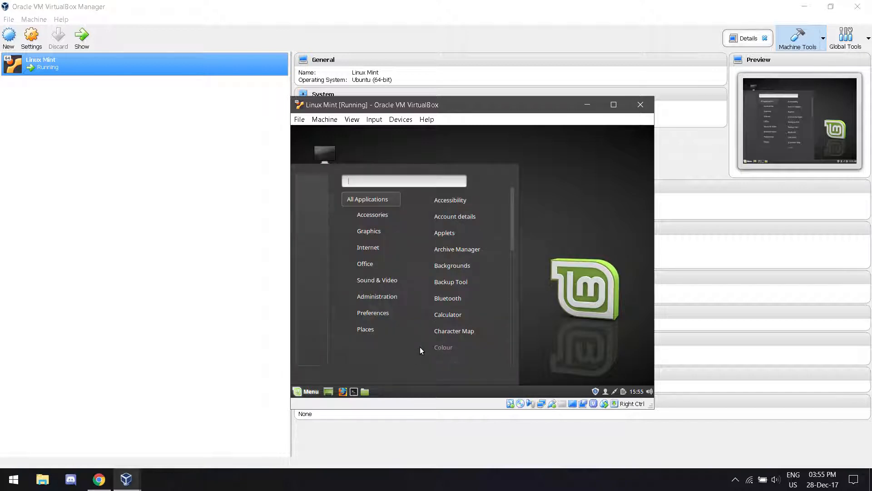